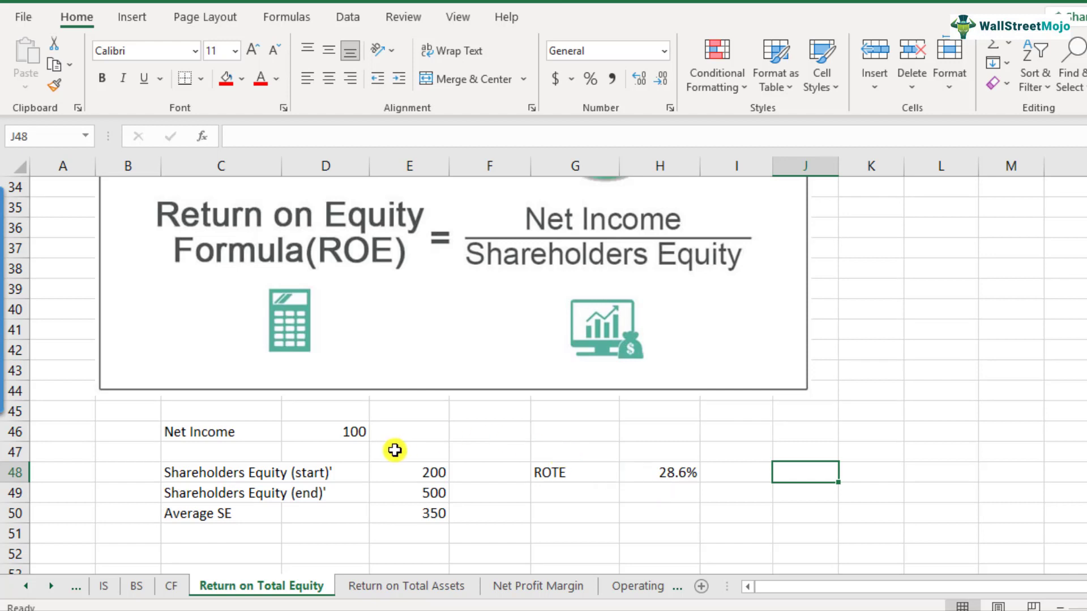
Scroll down to the ROTE calculation: 28.6% from net income 100 and average equity 350
scroll(317, 477, "down", 1)
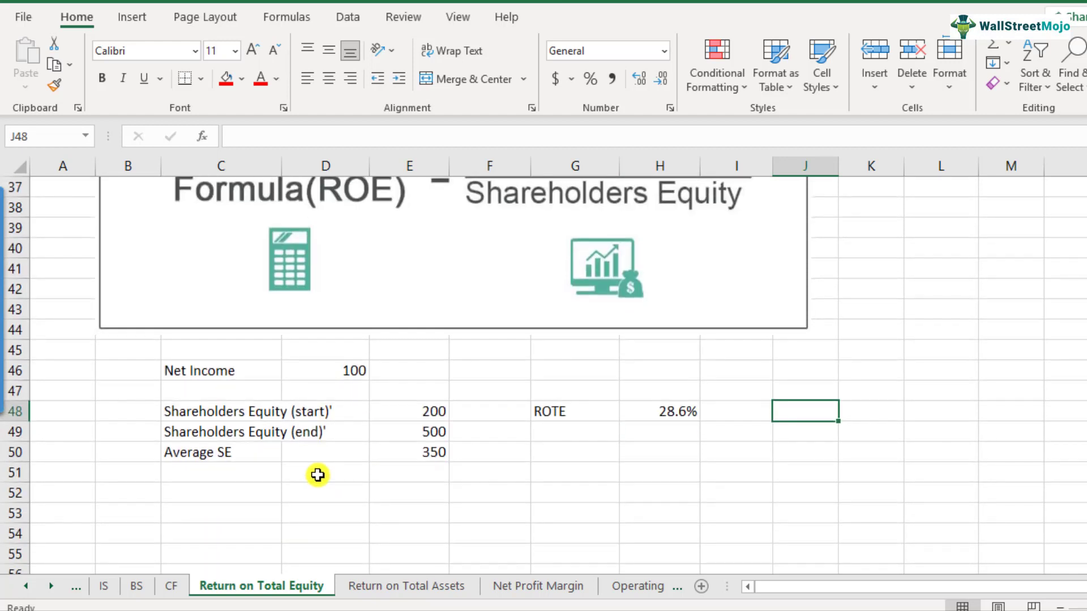
Enter the Retail industry benchmark of 35% in row 52
left_click(241, 499)
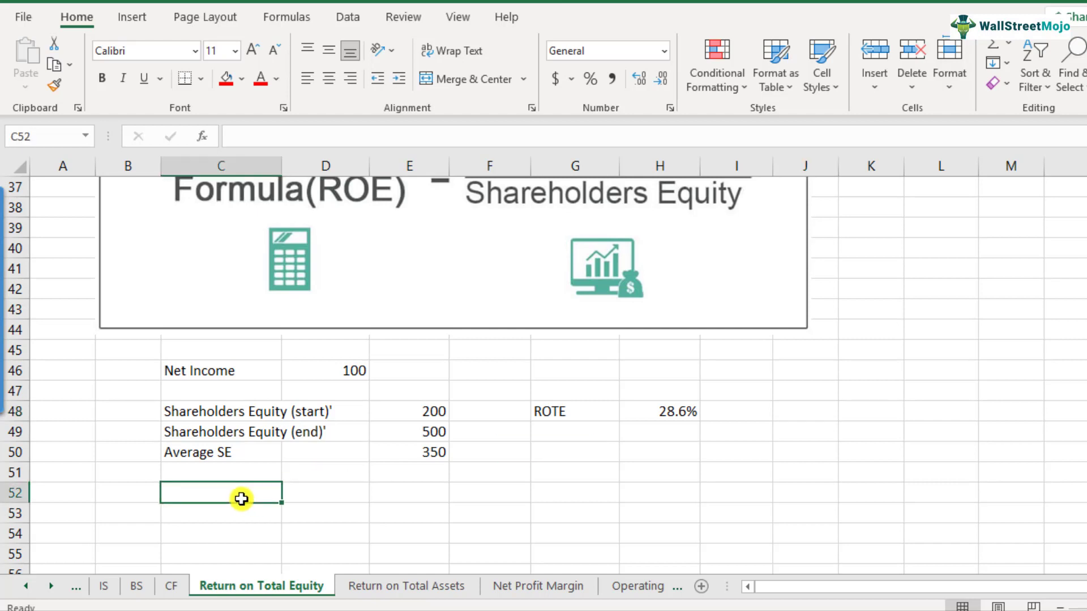
type("Retail")
key("Return")
left_click(241, 498)
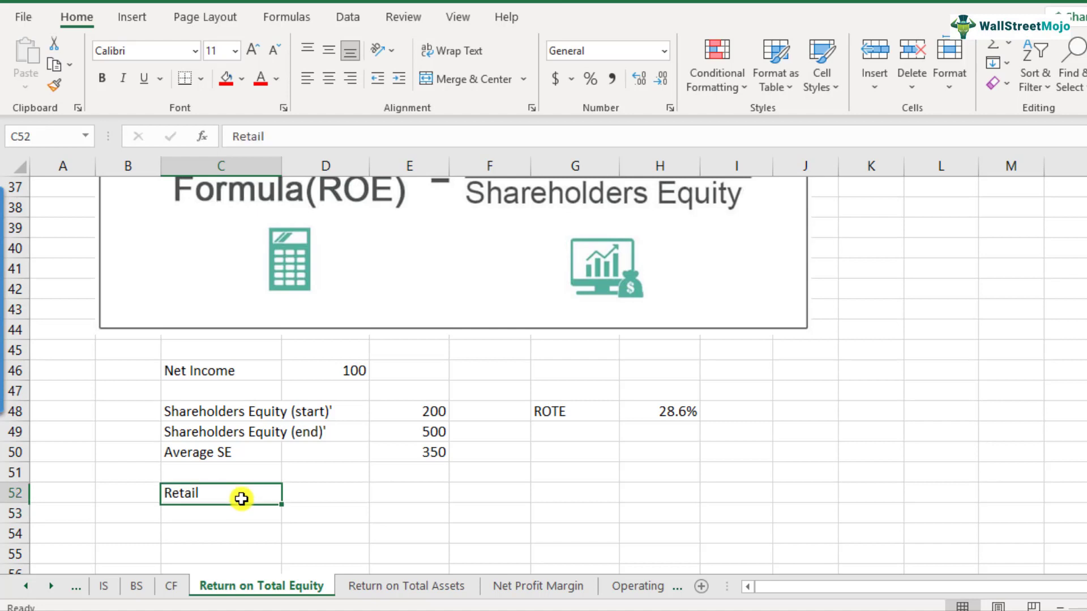
key("Tab")
type("35%")
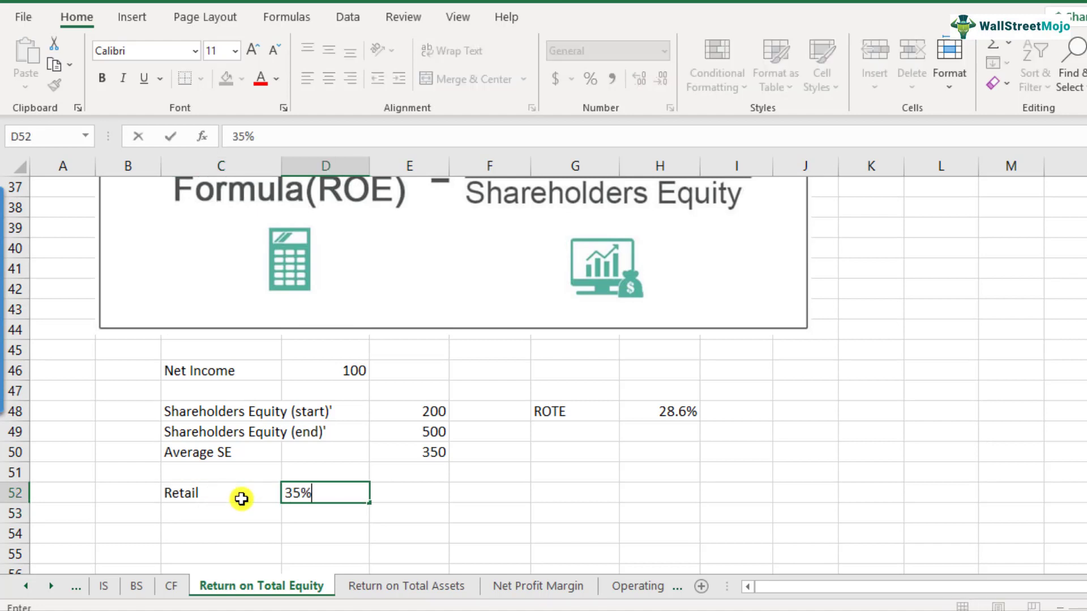
key("Return")
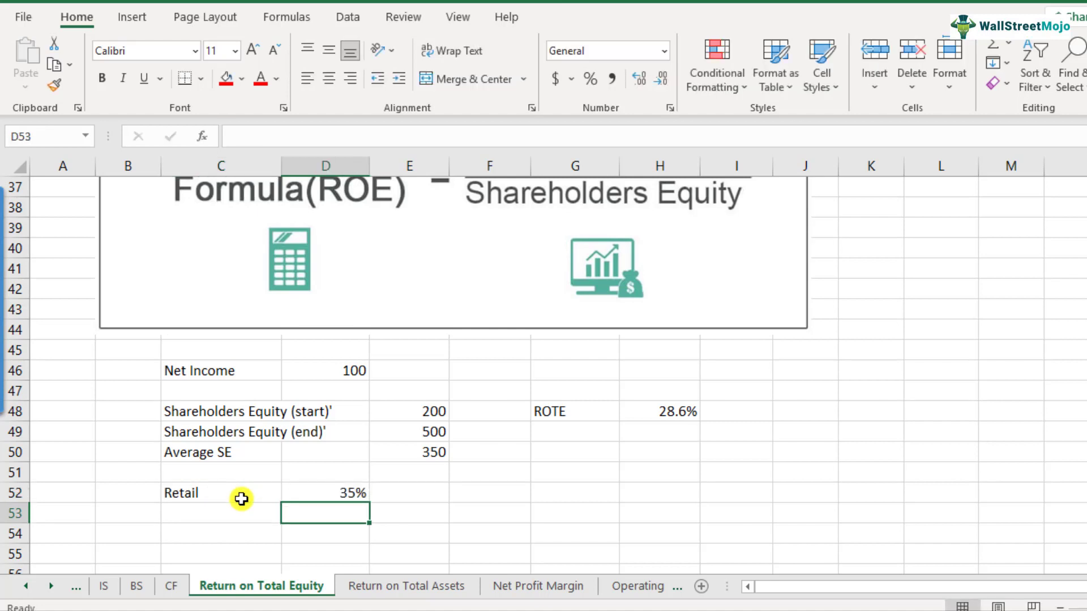
key("Up")
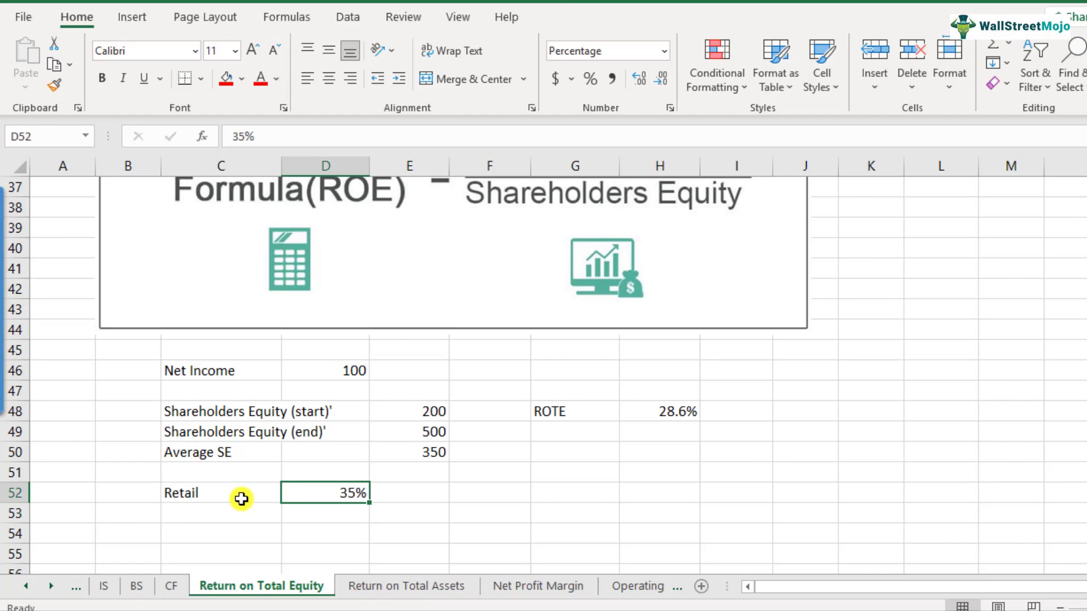
key("Left")
key("Down")
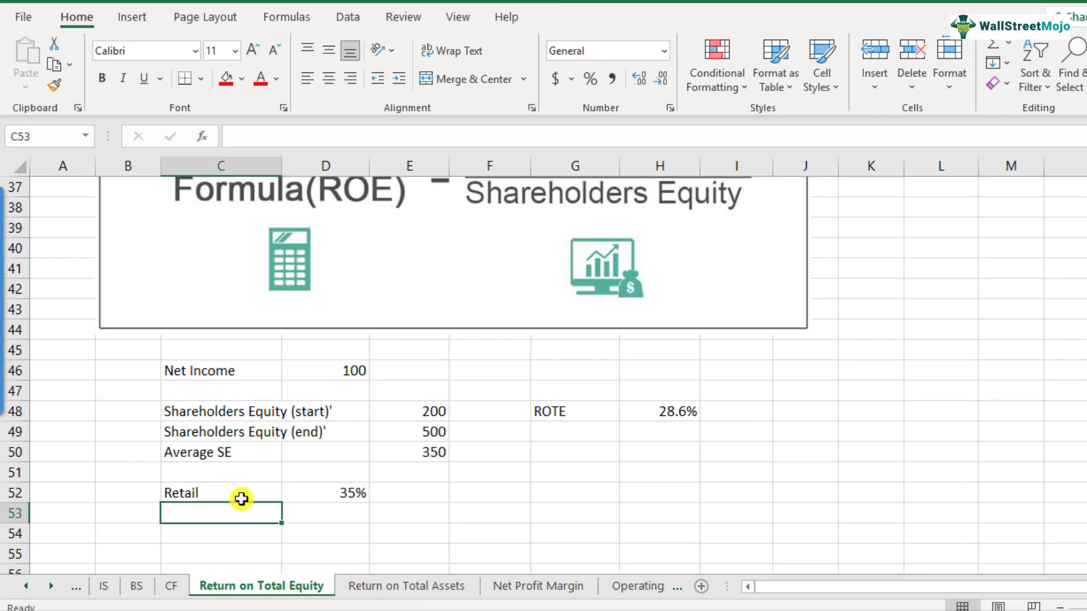
left_click(679, 412)
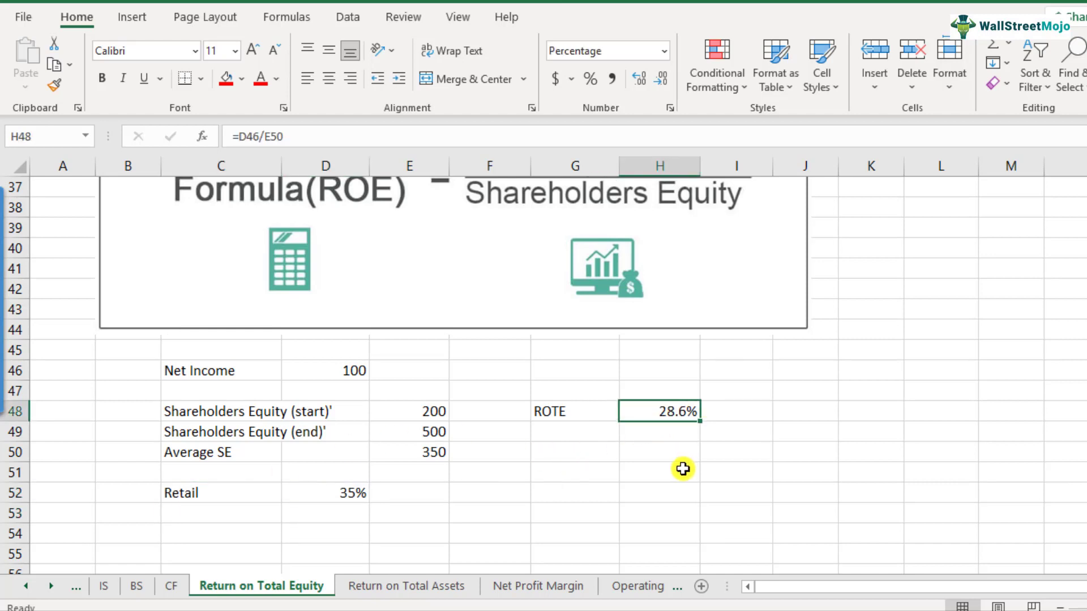
left_click(229, 487)
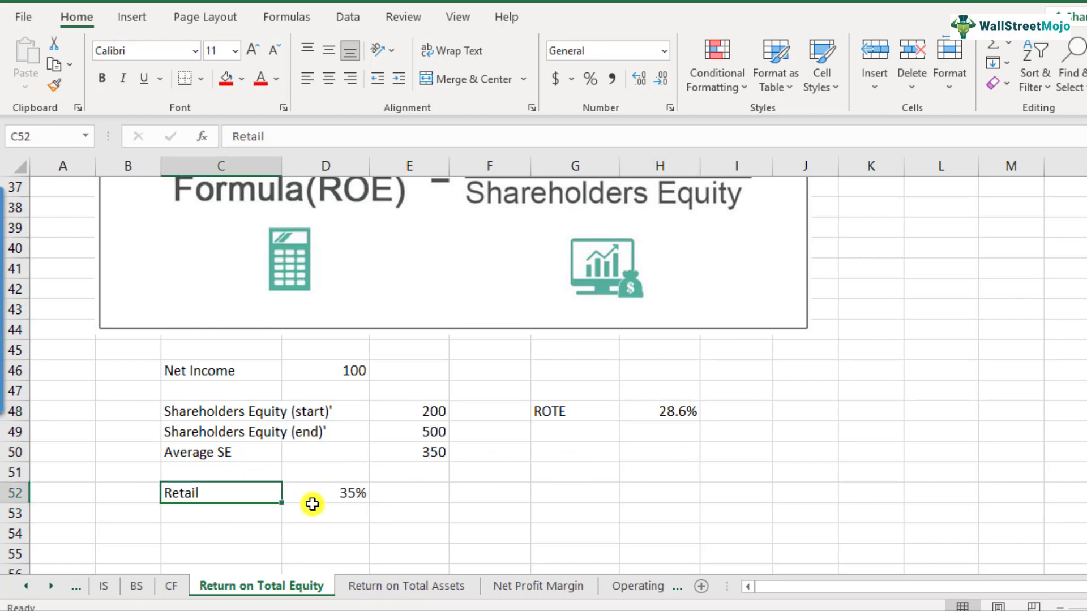
Enter the Capital Goods industry benchmark of 18% in row 53
left_click(232, 514)
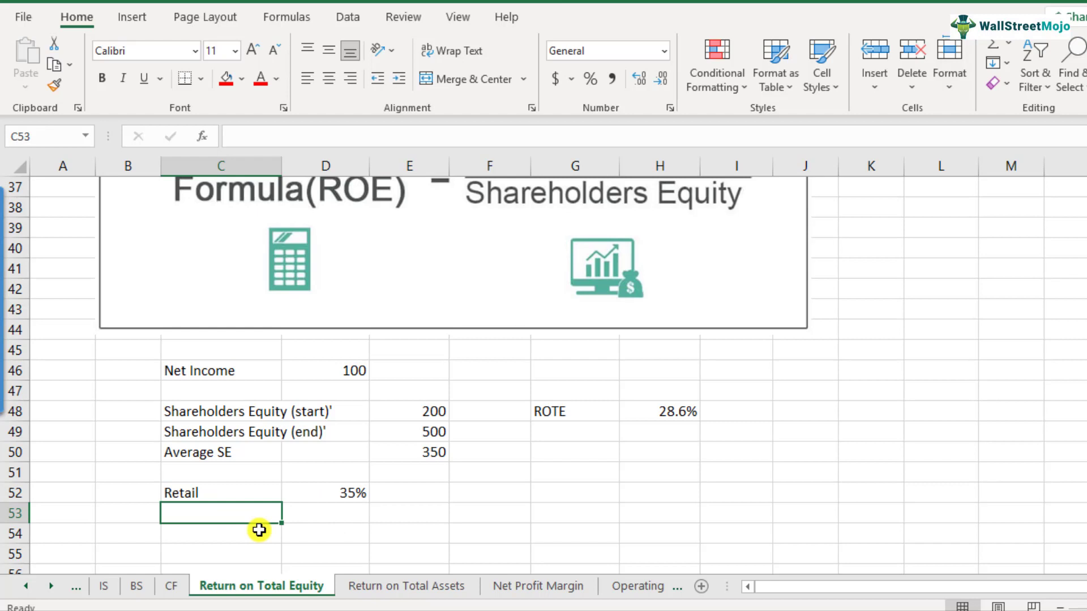
type("Capital Goods")
key("Tab")
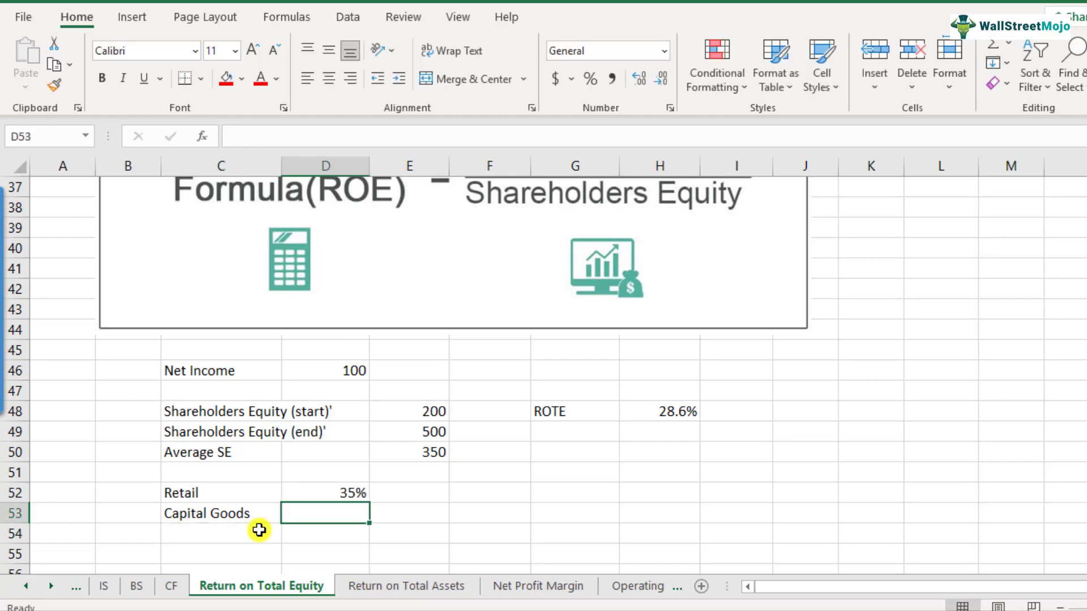
type("18%")
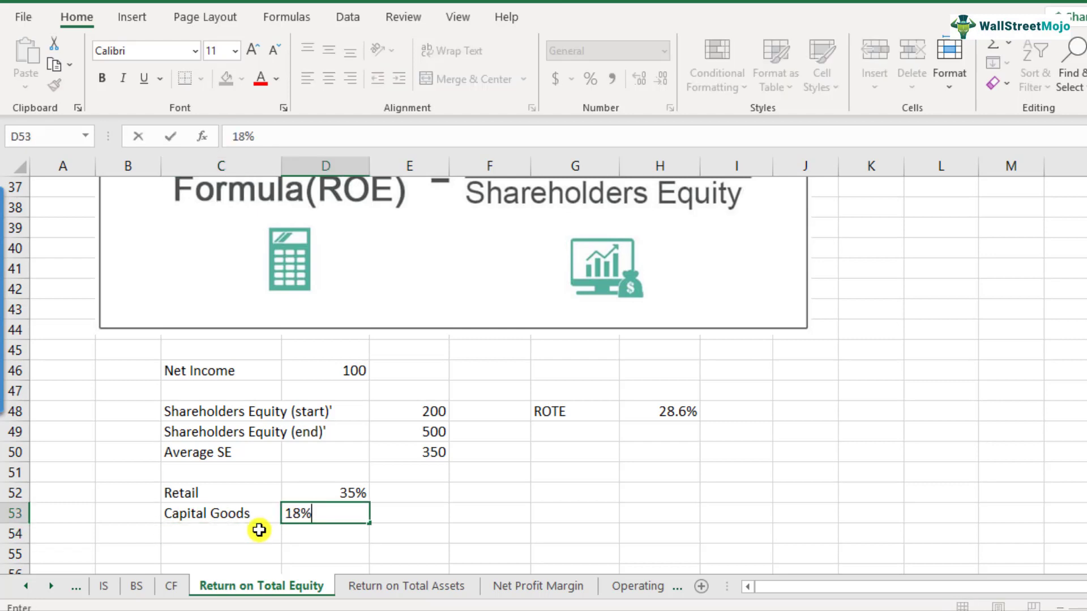
key("Return")
key("Up")
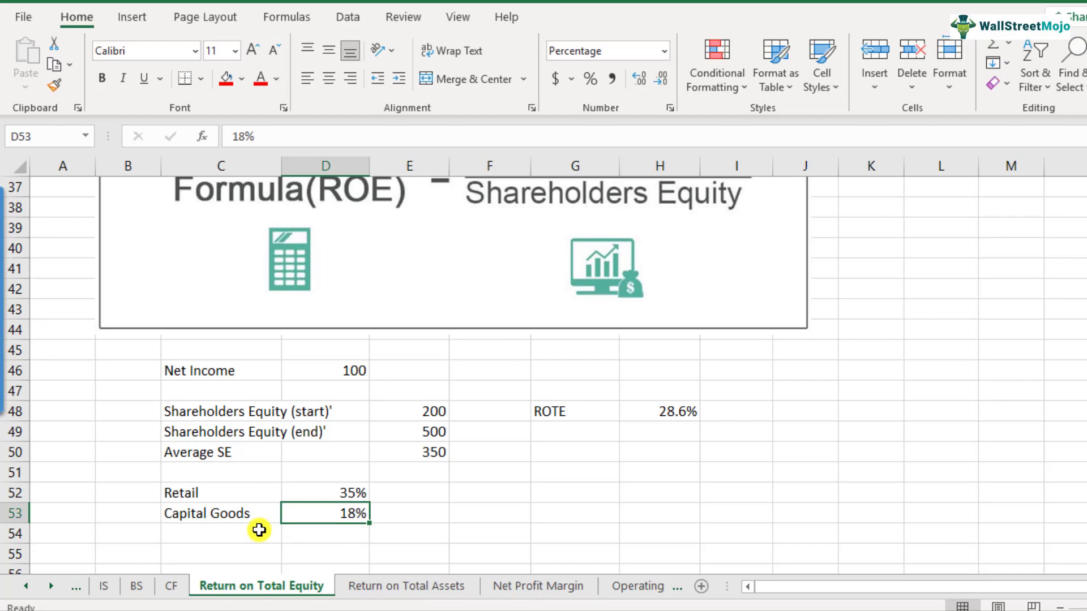
left_click(657, 416)
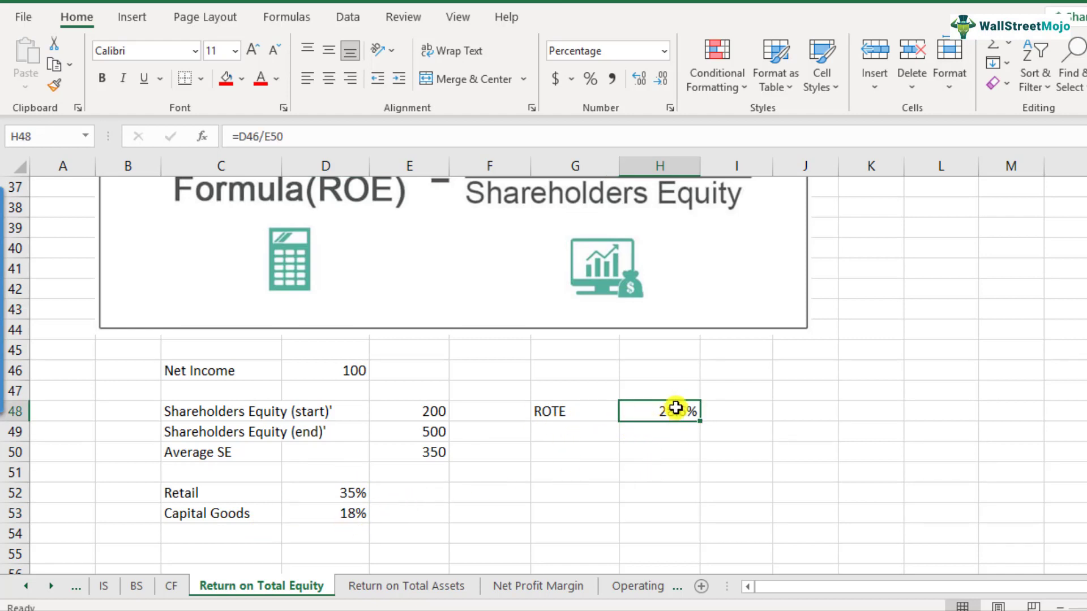
left_click(348, 519)
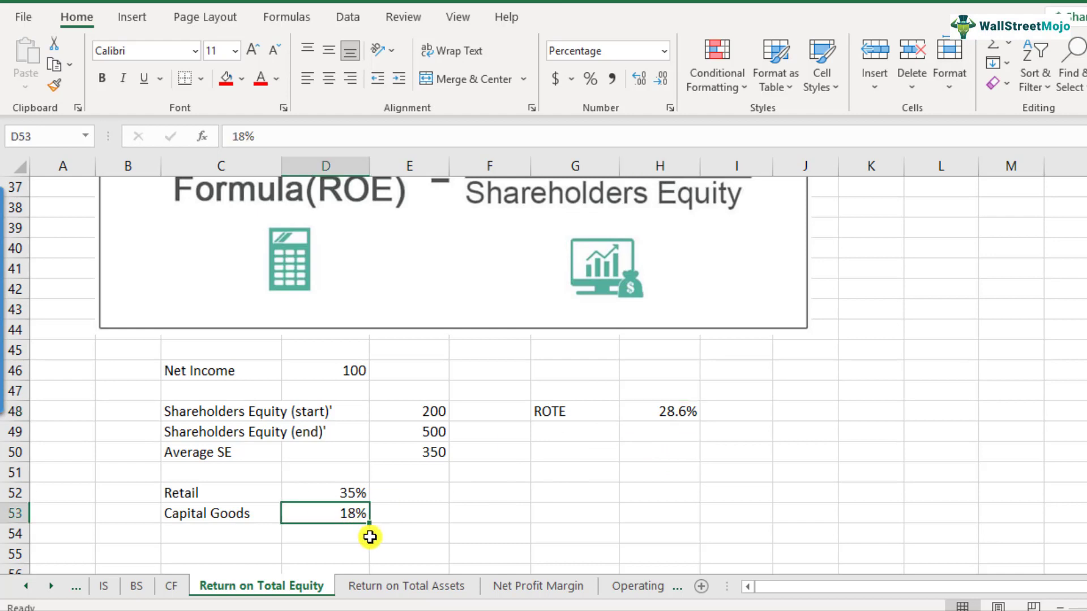
left_click(686, 413)
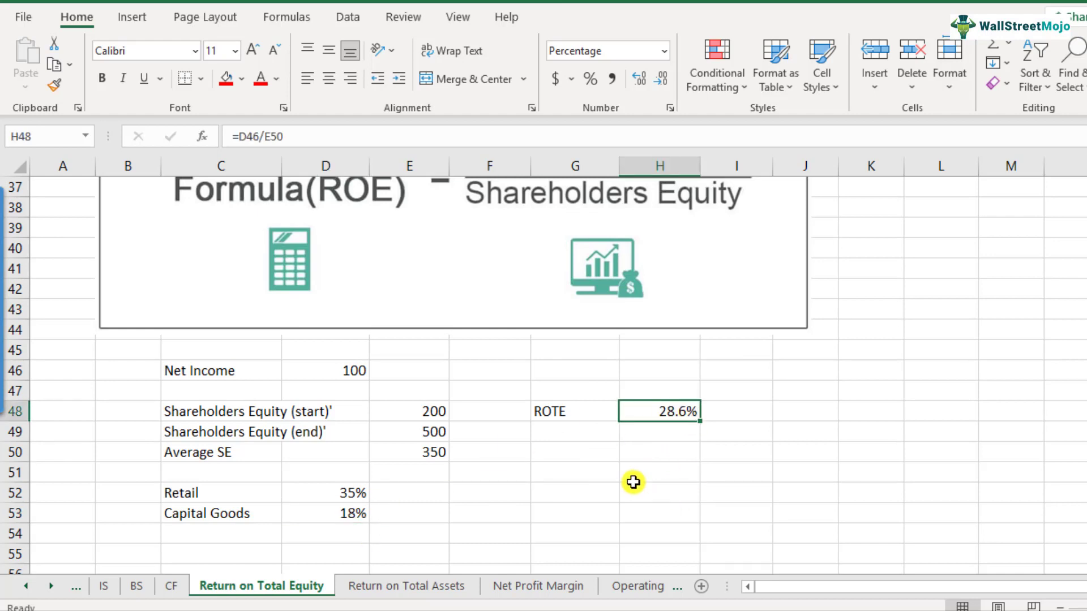
scroll(305, 484, "down", 1)
left_click(244, 485)
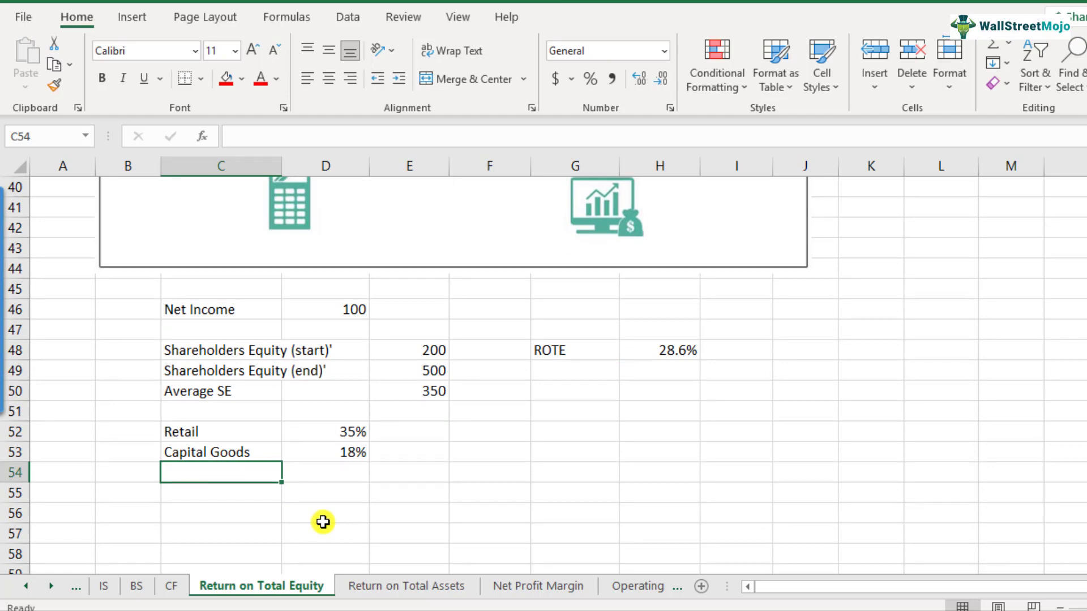
type("Financials")
key("Return")
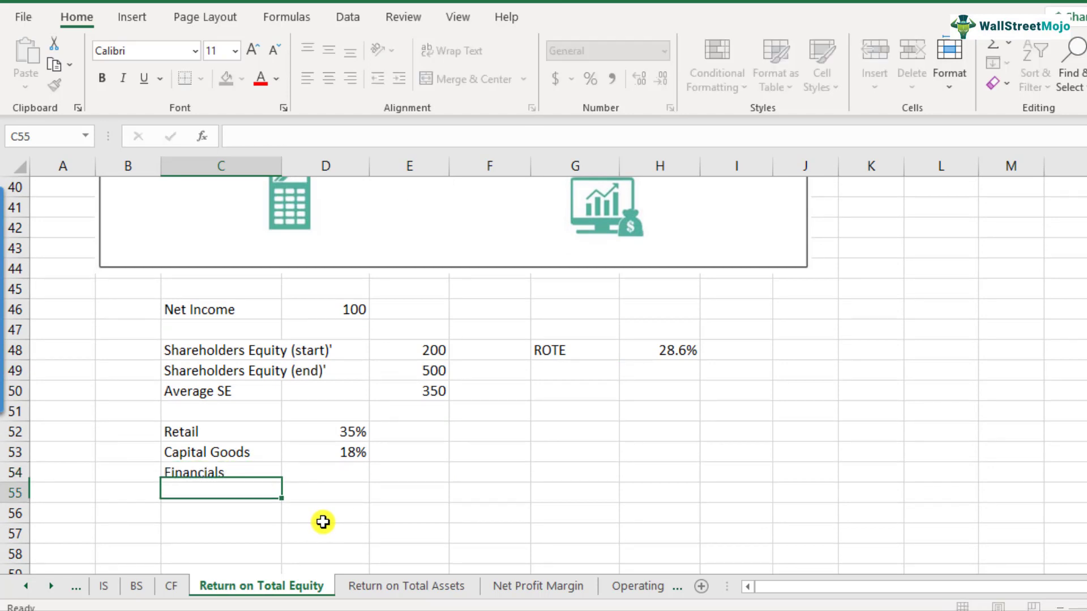
key("Up")
key("Right")
type("10%")
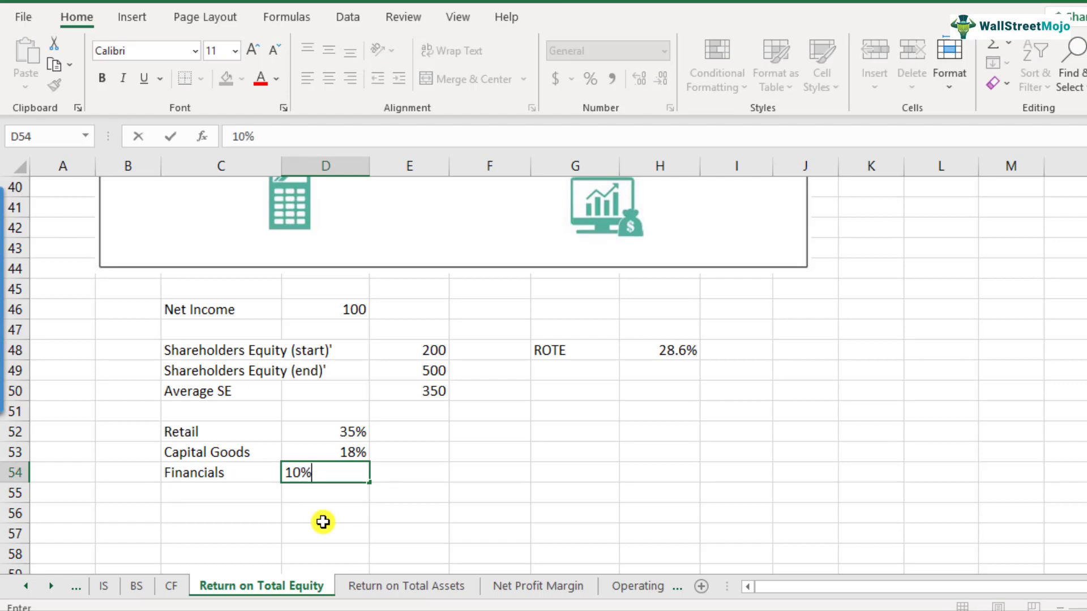
key("Return")
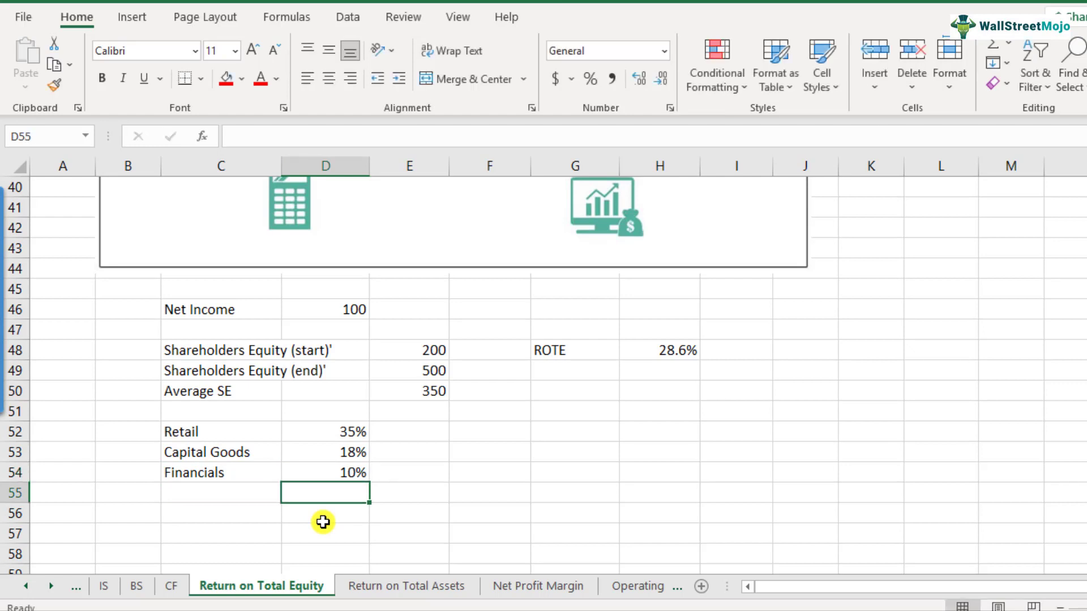
key("Left")
type("Utilities")
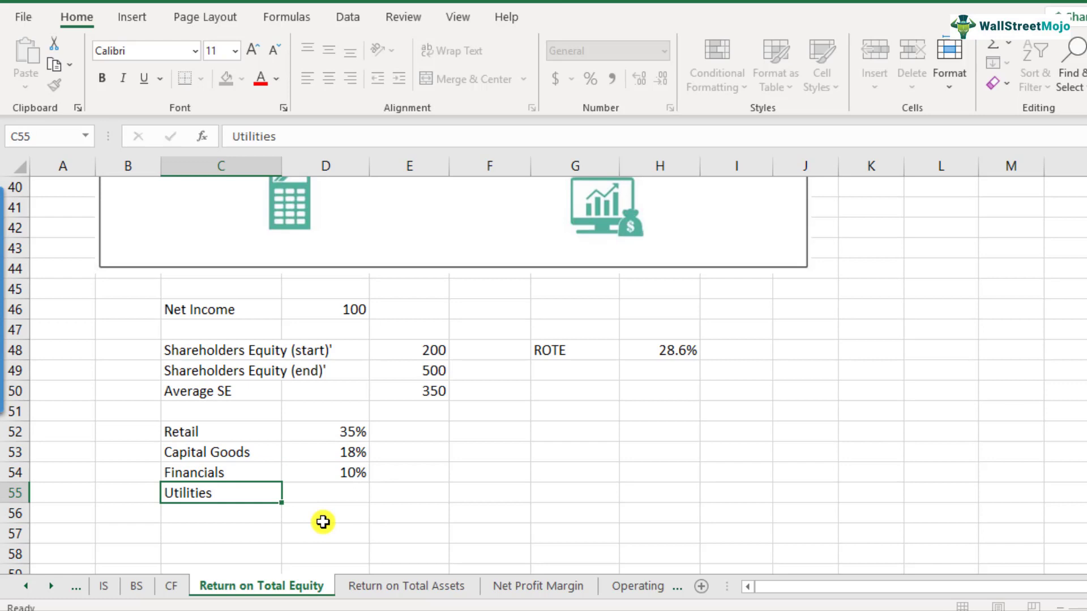
key("ctrl+Return")
key("Right")
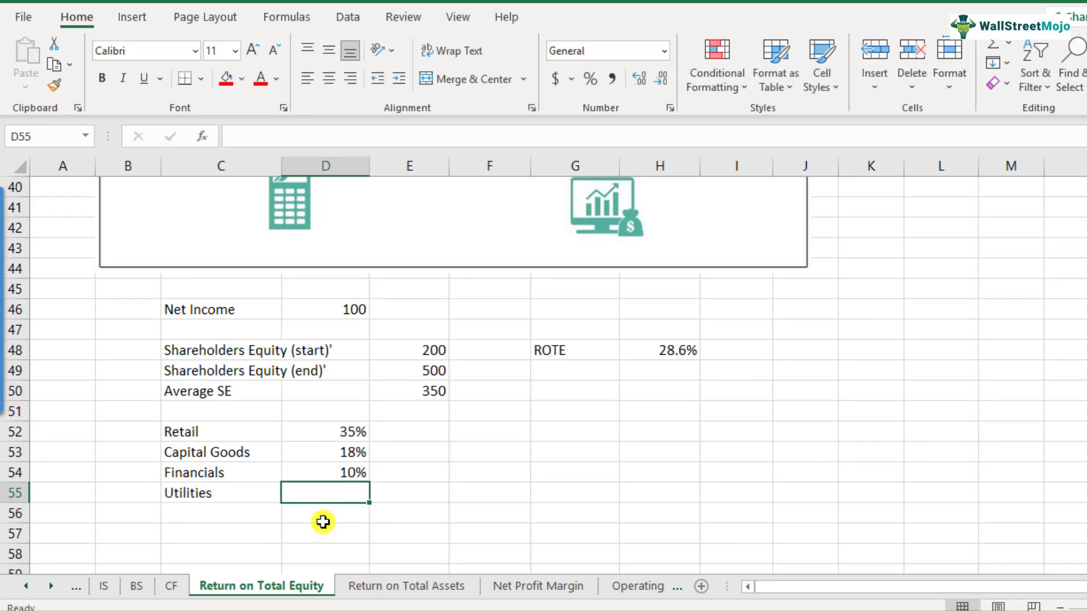
type("8%")
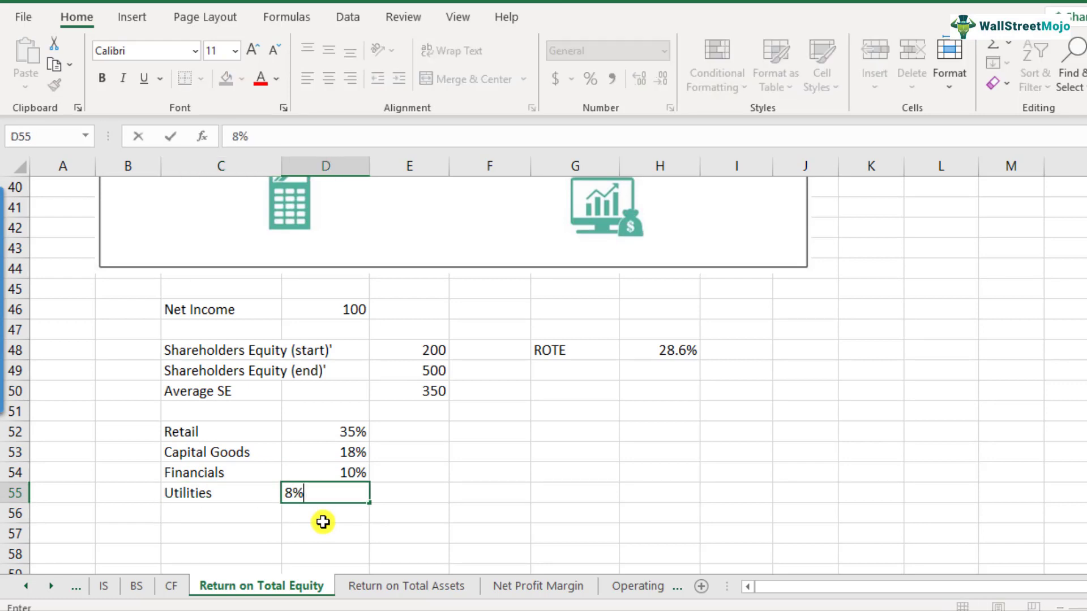
key("Return")
key("Up")
key("Up")
key("Up")
key("Up")
key("shift+Down")
key("shift+Down")
key("shift+Down")
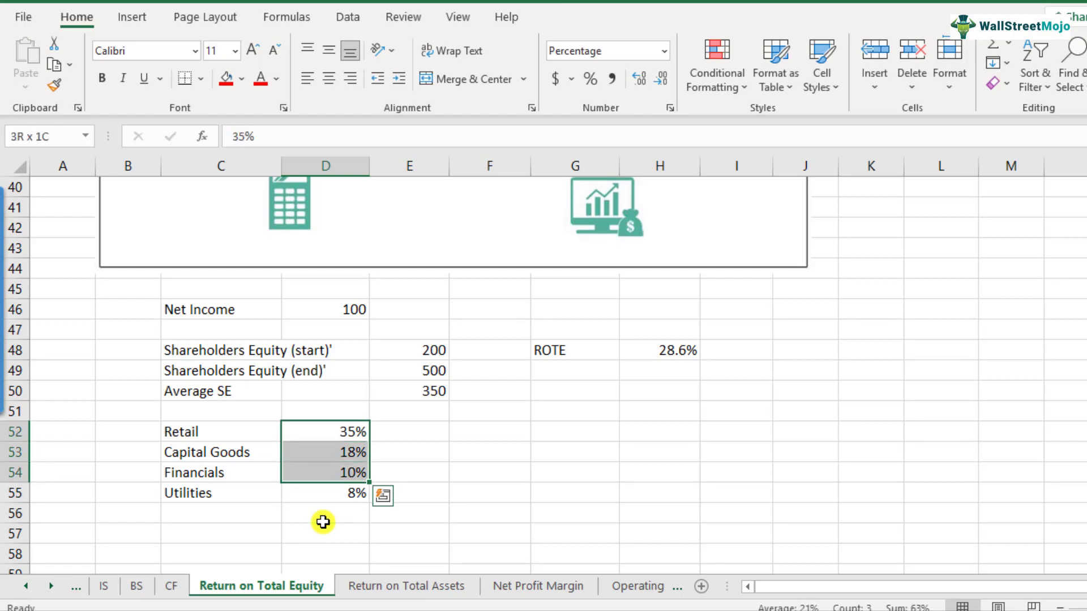
key("ctrl+b")
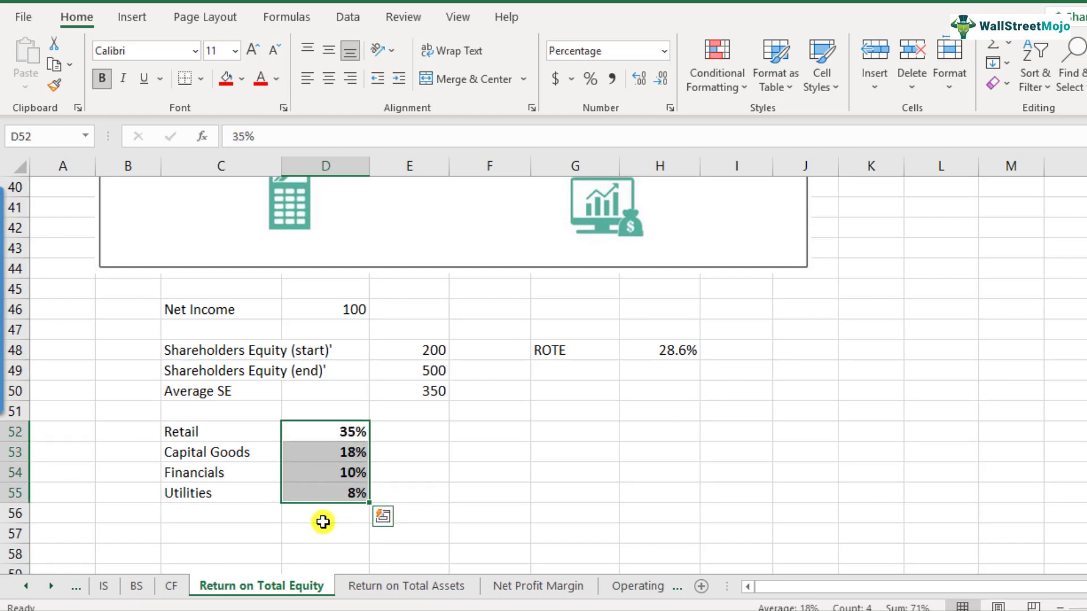
key("Down")
key("Down")
key("Down")
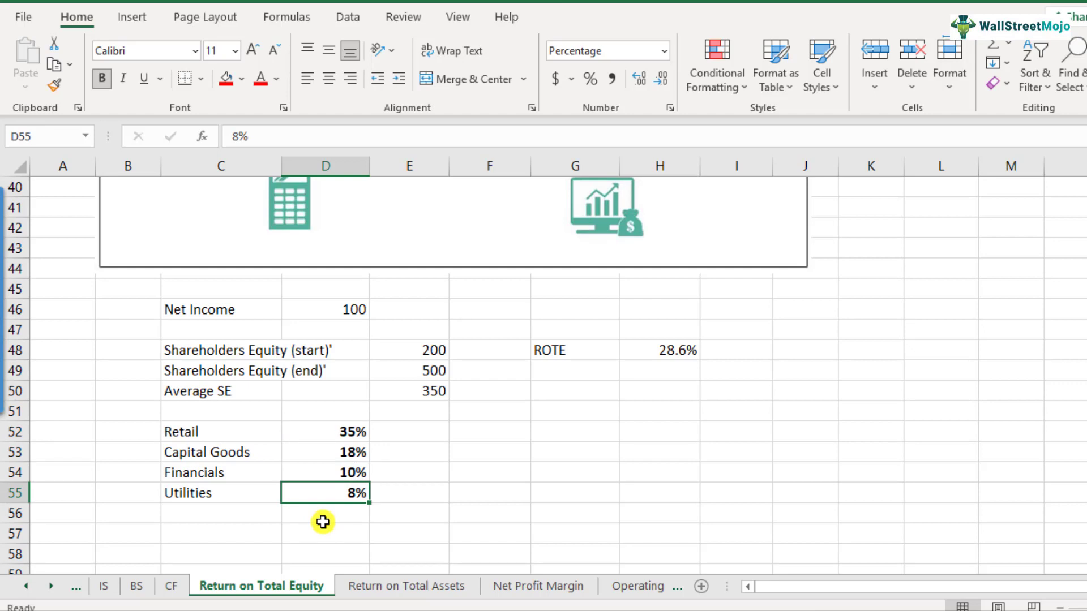
key("Up")
key("Up")
key("Up")
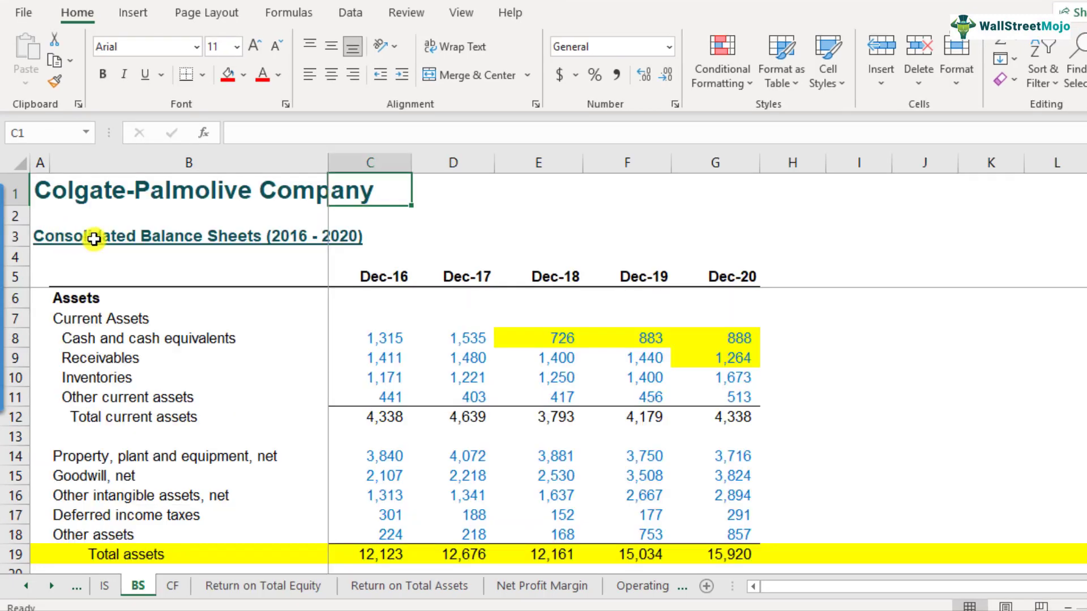
Switch to the BS sheet and scroll down to the Return on Equity row 130
left_click(119, 237)
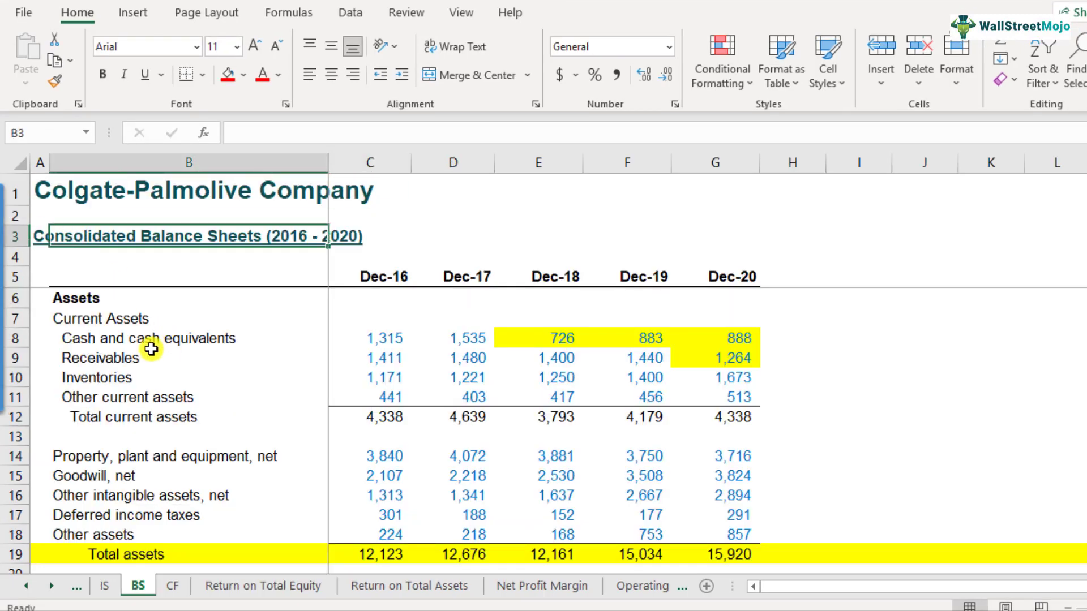
scroll(151, 350, "down", 18)
scroll(157, 477, "down", 17)
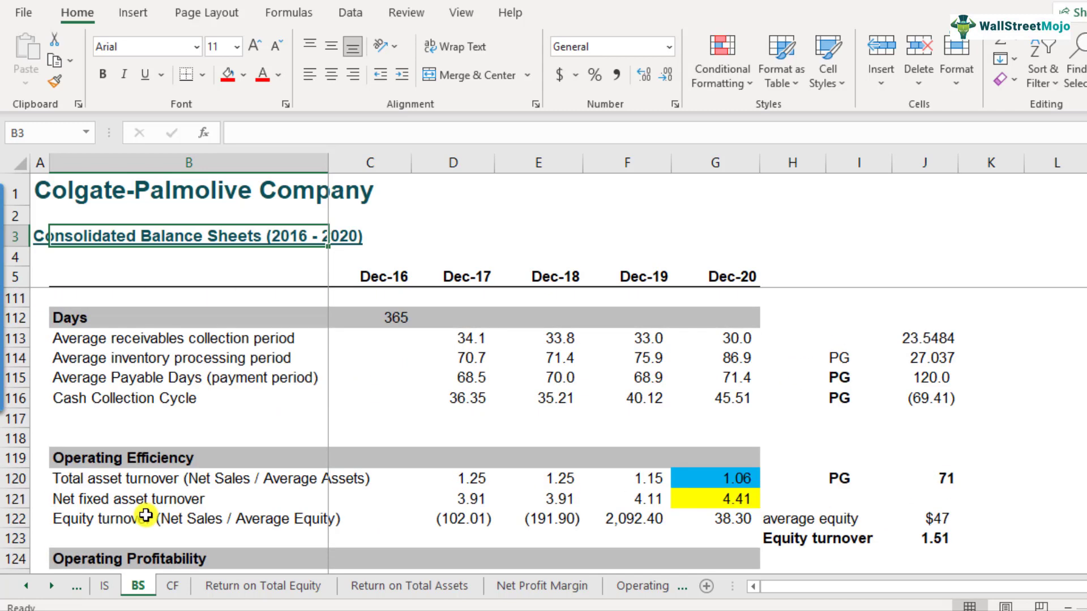
scroll(146, 515, "down", 4)
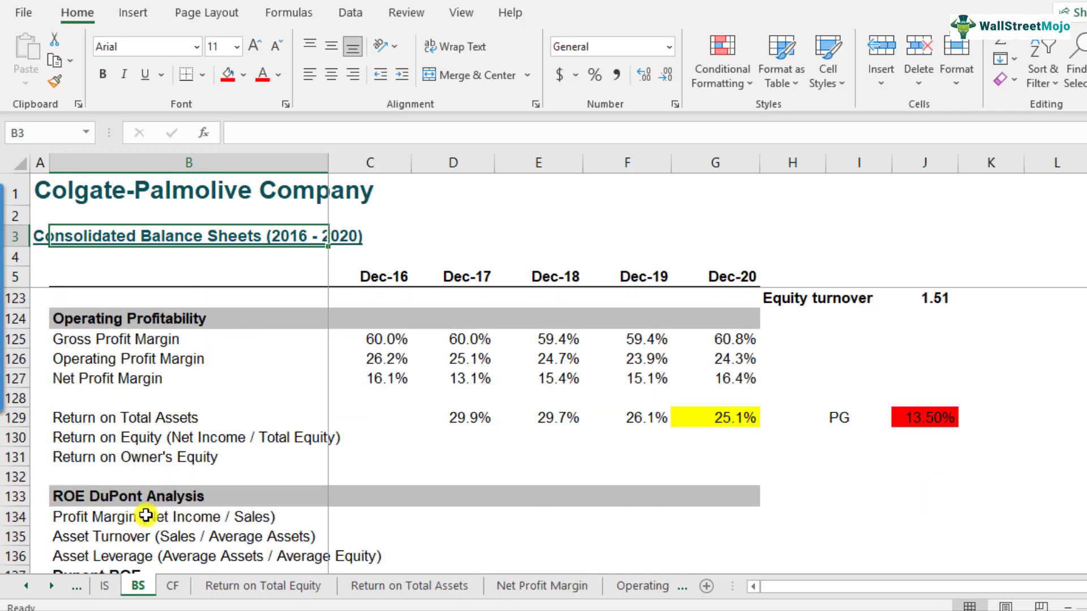
left_click(9, 437)
left_click(138, 439)
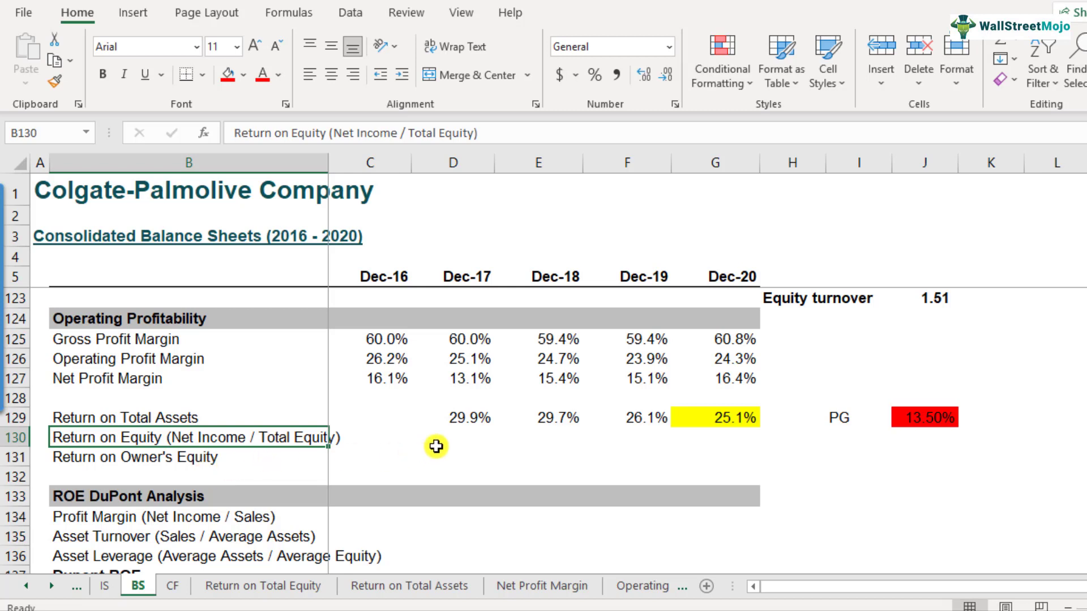
Start a formula in D130, then cancel it and select C130
left_click(463, 442)
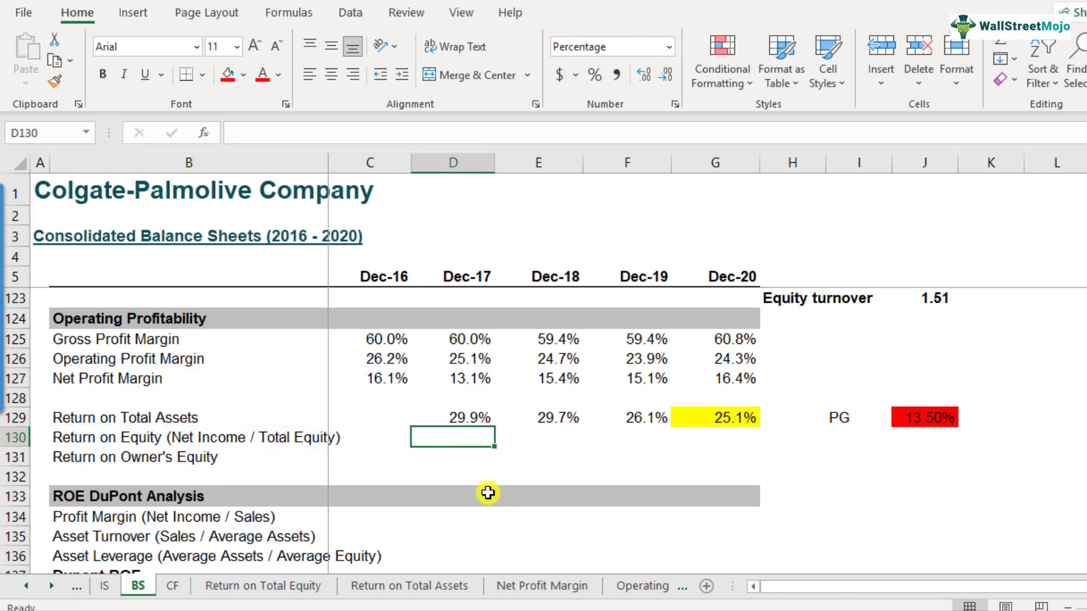
type("=")
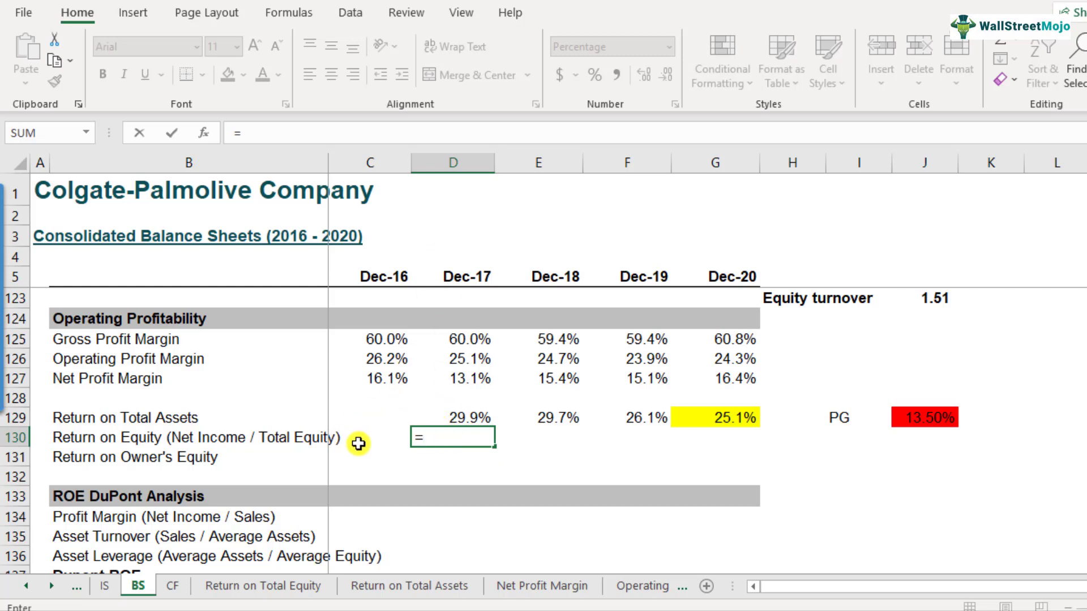
key("Escape")
left_click(387, 439)
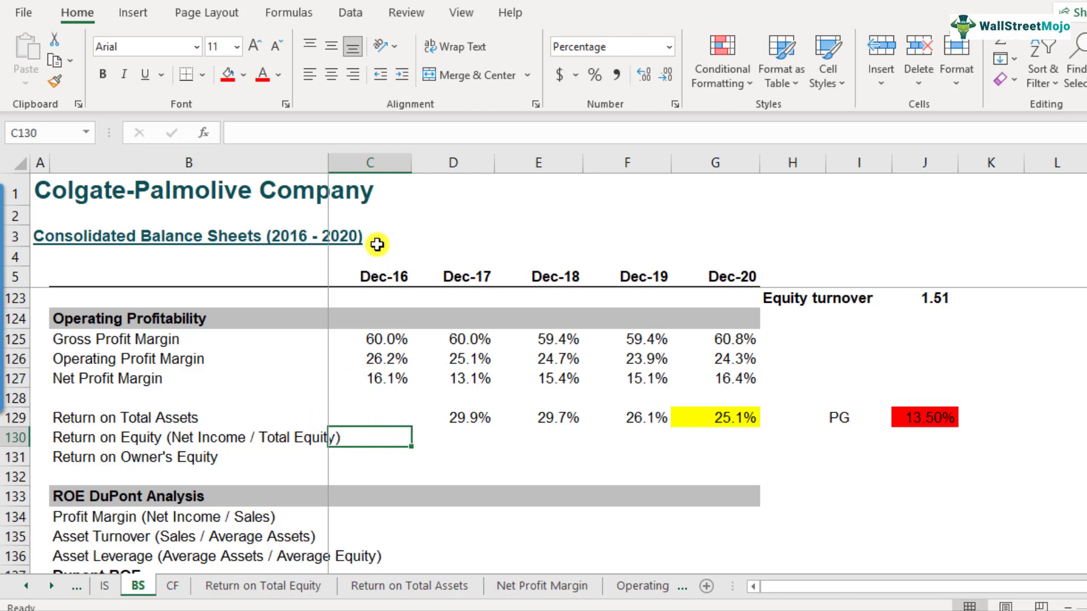
Start the D130 formula with the Income Statement's Dec-17 net income, IS!D18
left_click(463, 437)
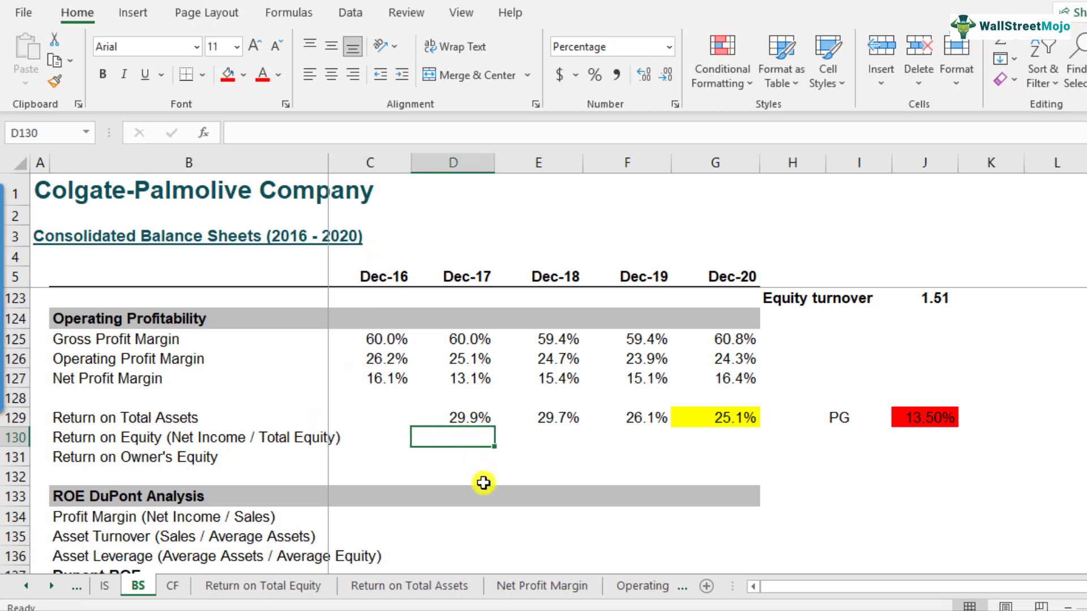
type("=")
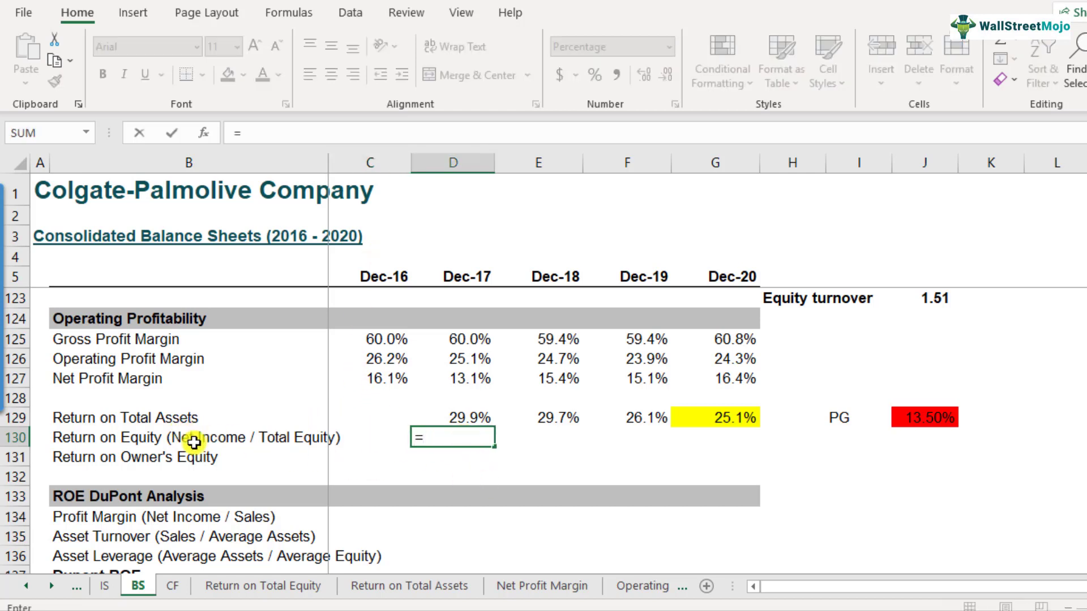
left_click(107, 585)
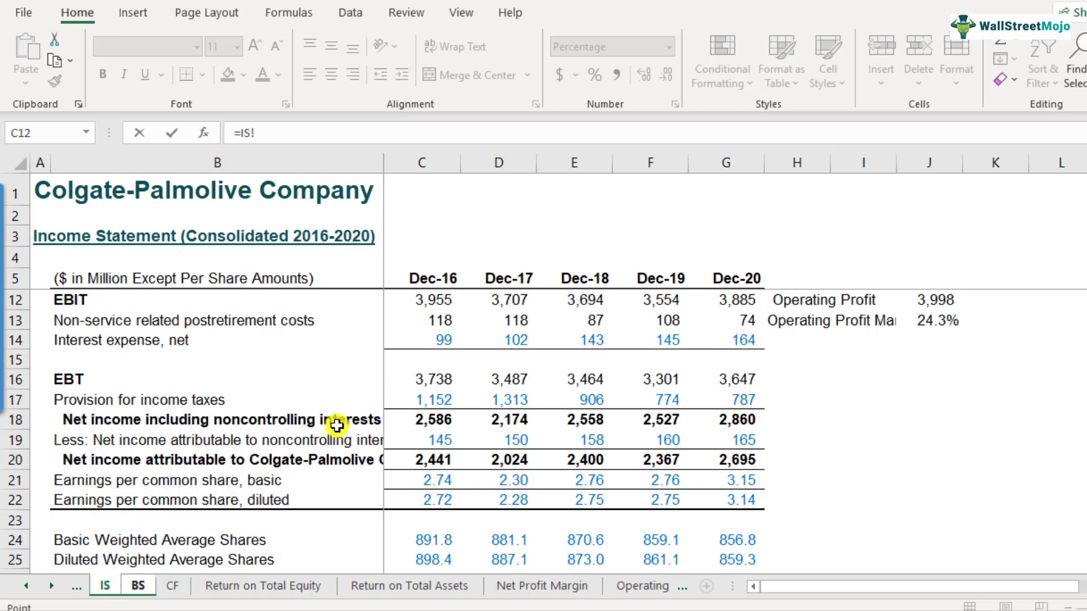
scroll(336, 430, "up", 1)
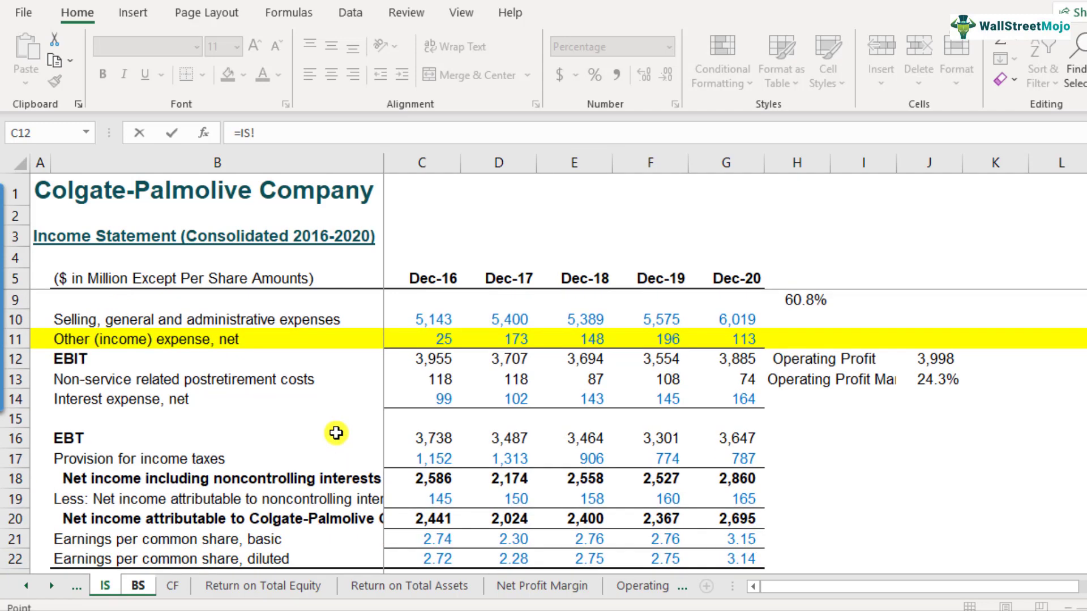
scroll(336, 433, "down", 1)
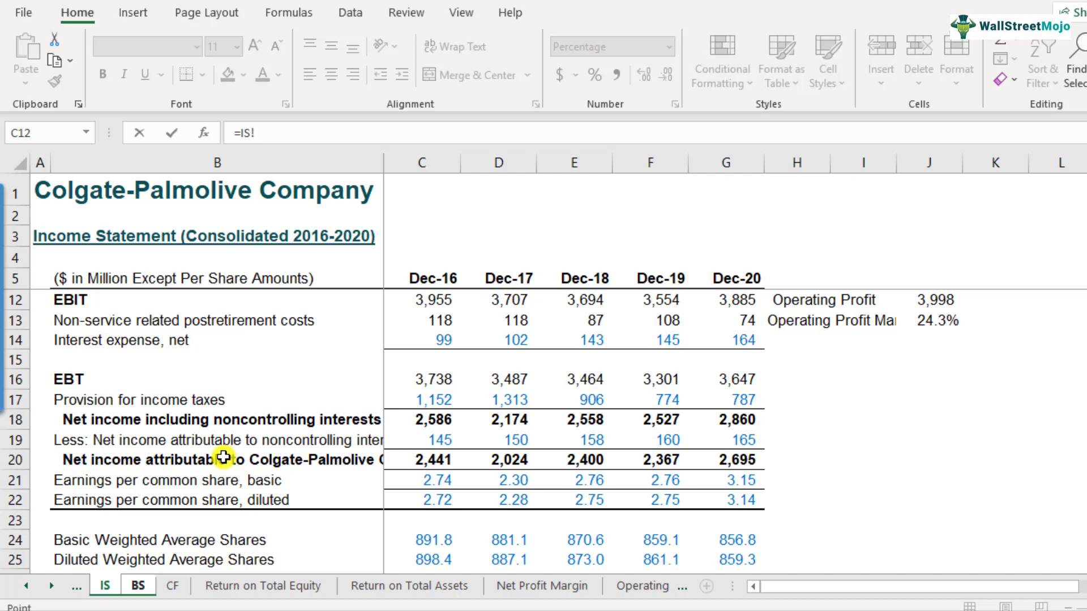
left_click(433, 424)
left_click(497, 421)
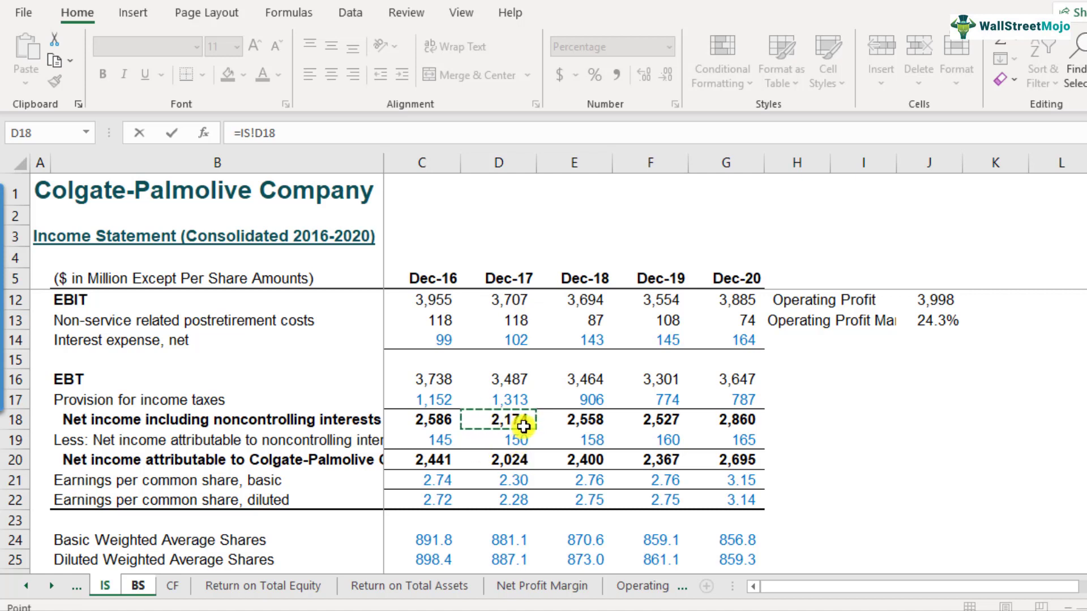
left_click(144, 590)
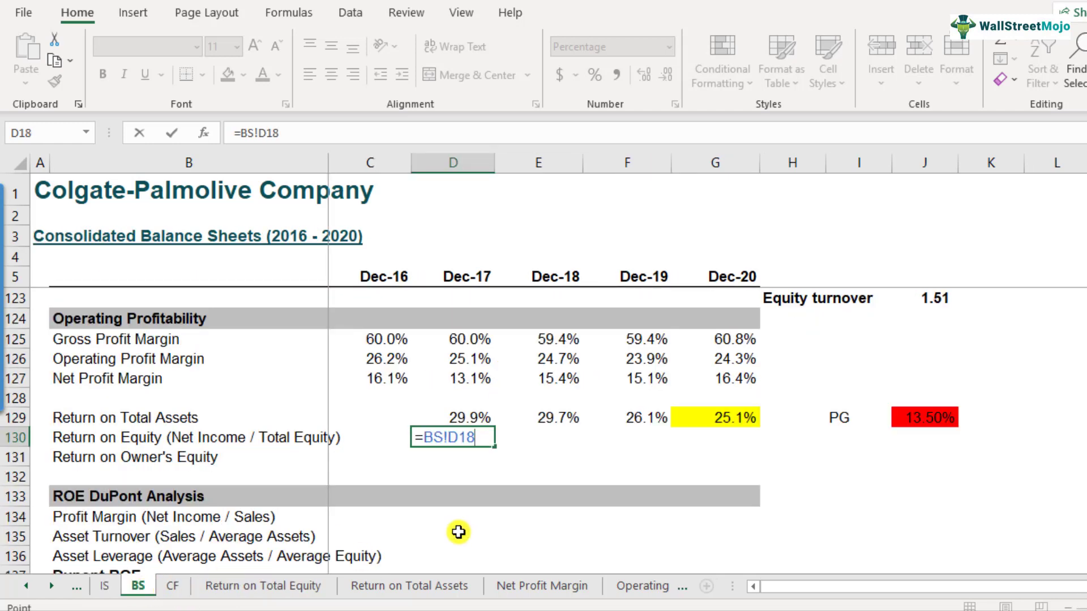
key("BackSpace")
key("BackSpace")
key("BackSpace")
key("BackSpace")
key("BackSpace")
key("BackSpace")
left_click(104, 586)
left_click(499, 419)
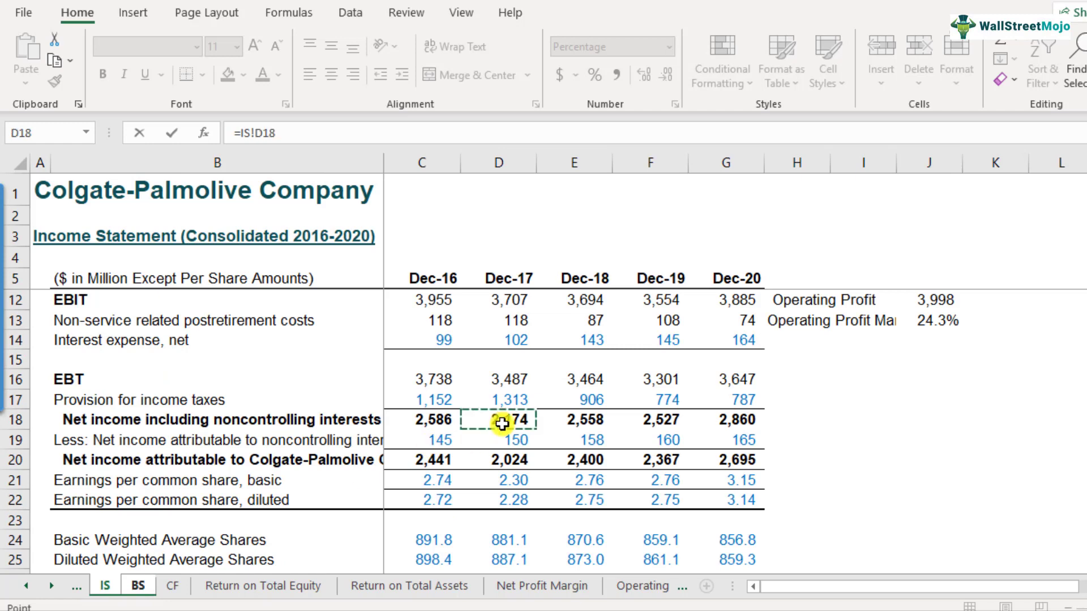
Add a division by an AVERAGE function to the D130 formula
type("/")
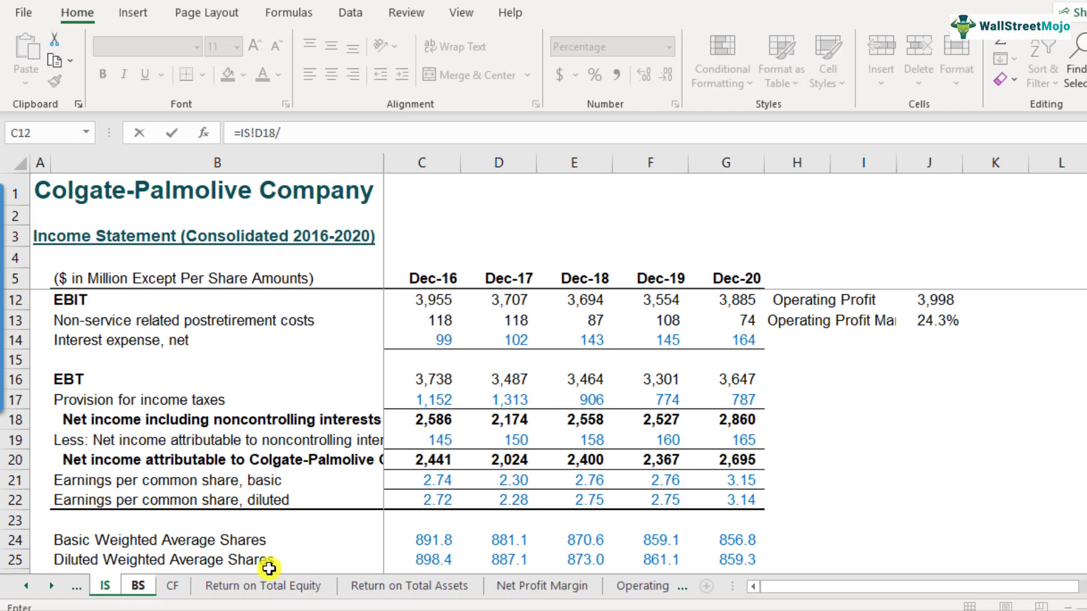
left_click(145, 584)
key("BackSpace")
key("BackSpace")
key("BackSpace")
type("ave")
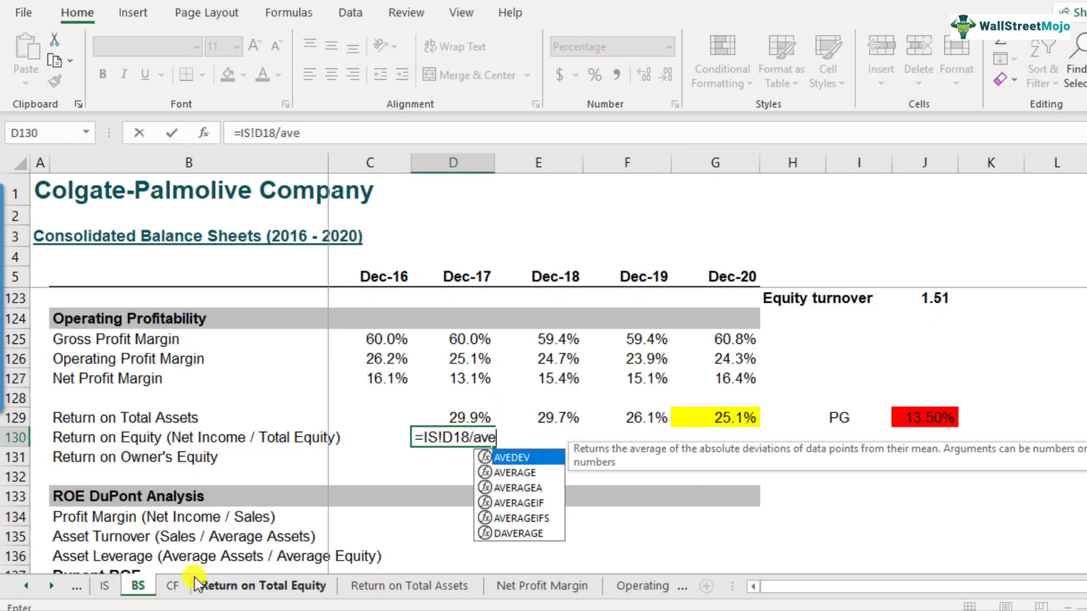
type("rage(")
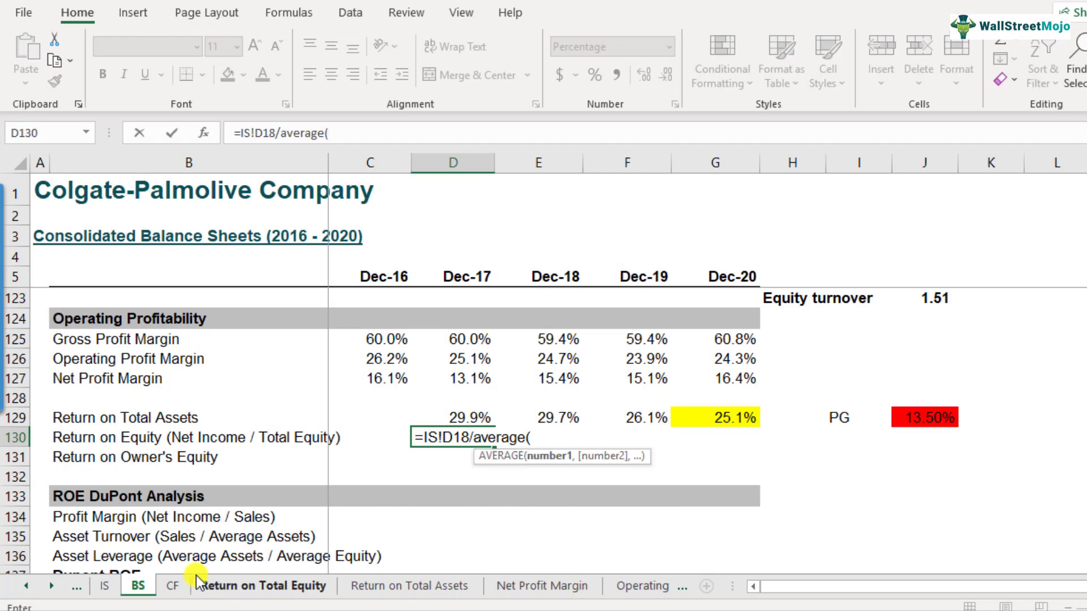
Finish D130 as =IS!D18/average(BS!C46:D46), giving 1672.3% Dec-17 ROE
scroll(464, 442, "up", 20)
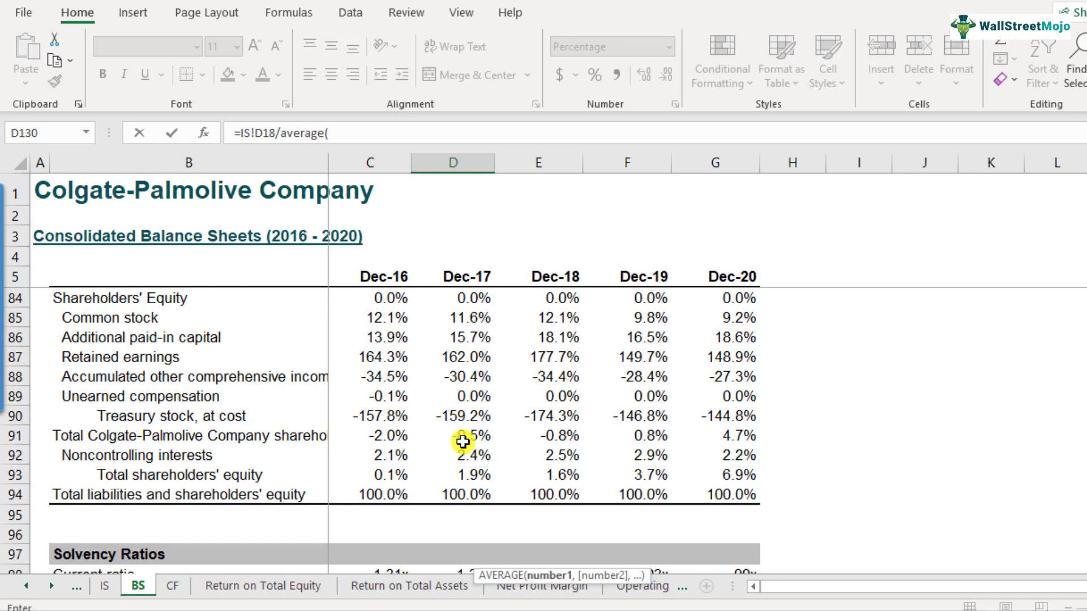
scroll(463, 442, "up", 7)
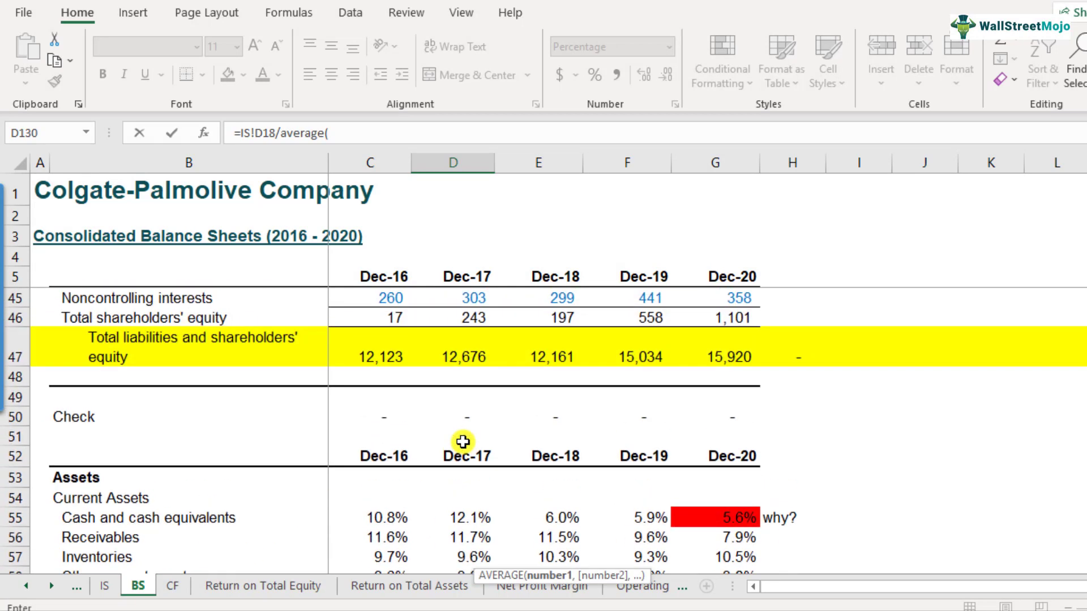
scroll(463, 442, "up", 1)
scroll(463, 442, "down", 1)
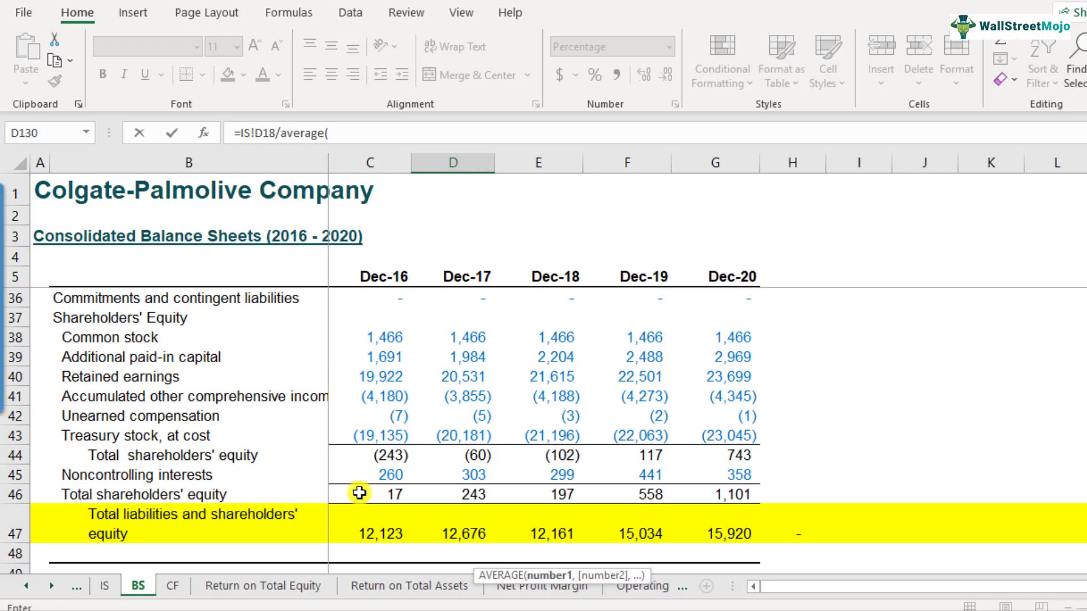
left_click_drag(360, 493, 456, 500)
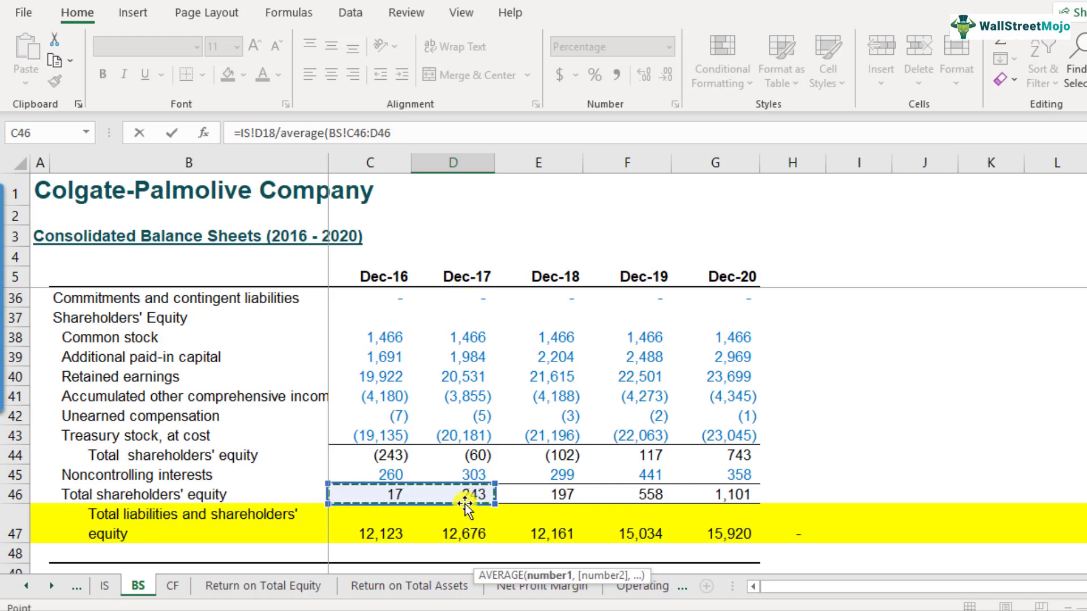
left_click(412, 134)
type(")")
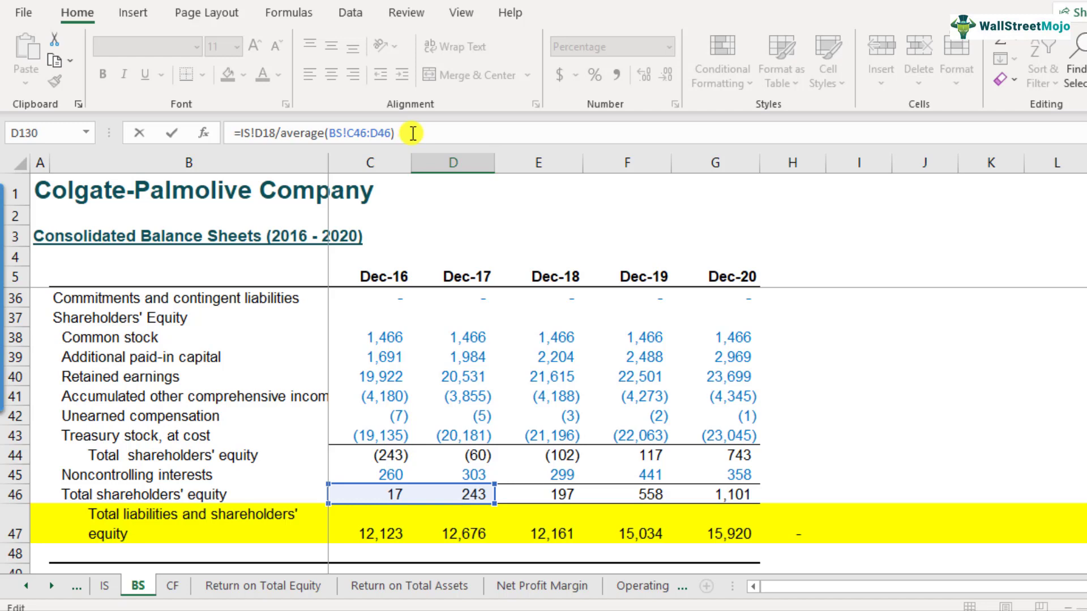
key("Return")
Copy the D130 ROE formula to E130:G130, giving 1162.7%, 669.4% and 344.8%
scroll(493, 427, "down", 1)
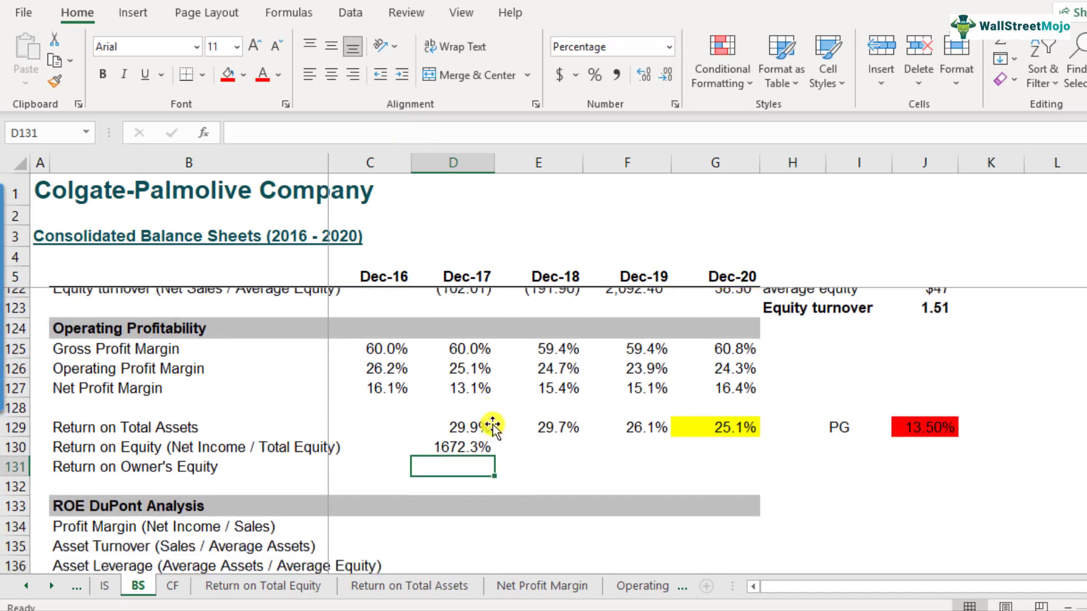
scroll(492, 427, "down", 1)
left_click(468, 416)
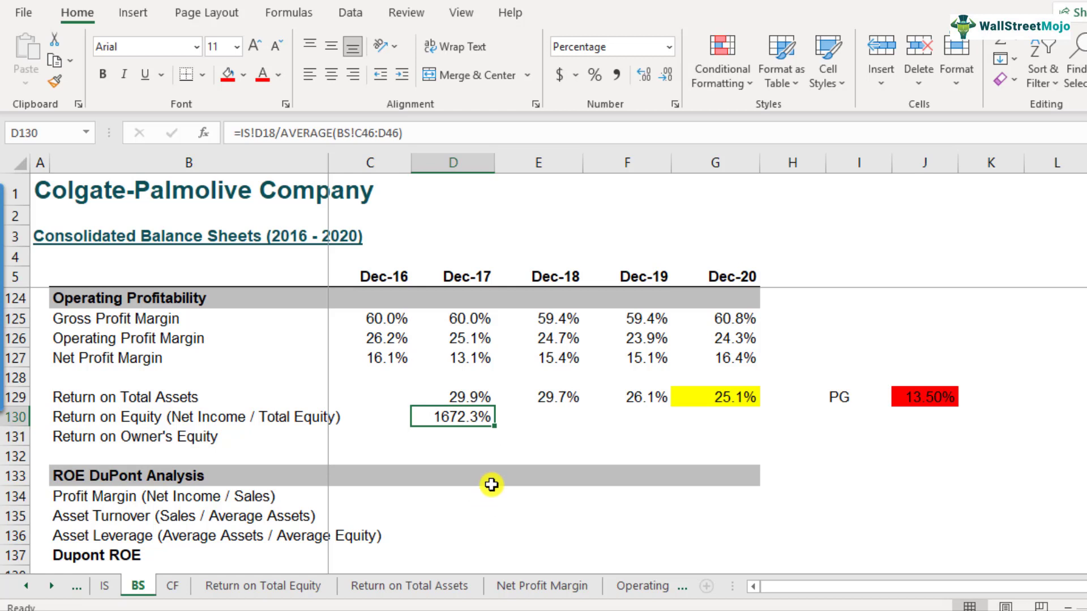
key("ctrl+c")
key("Right")
key("shift+Right")
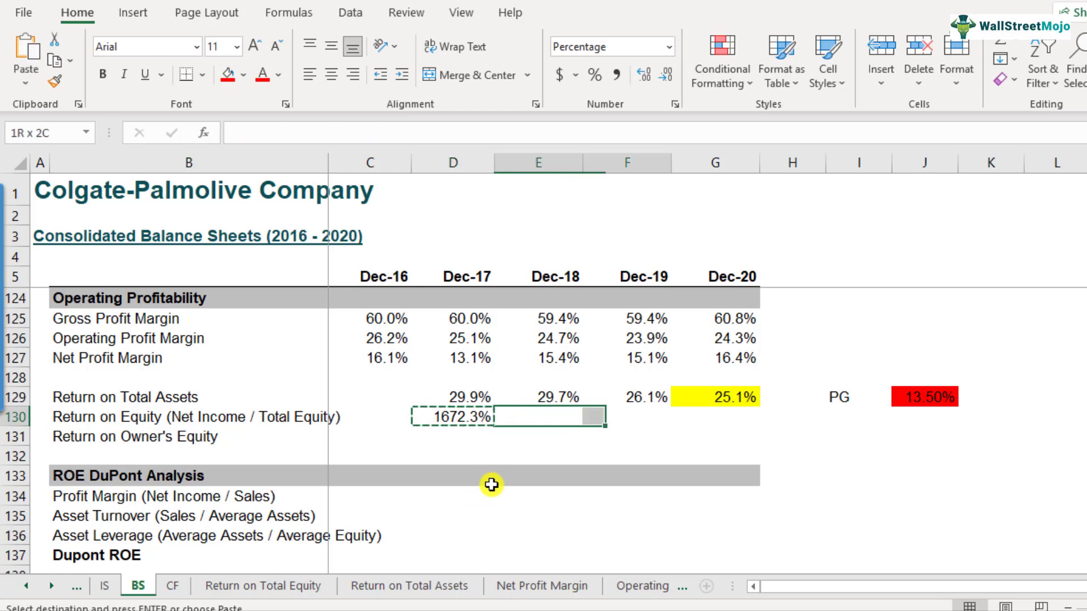
key("shift+Right")
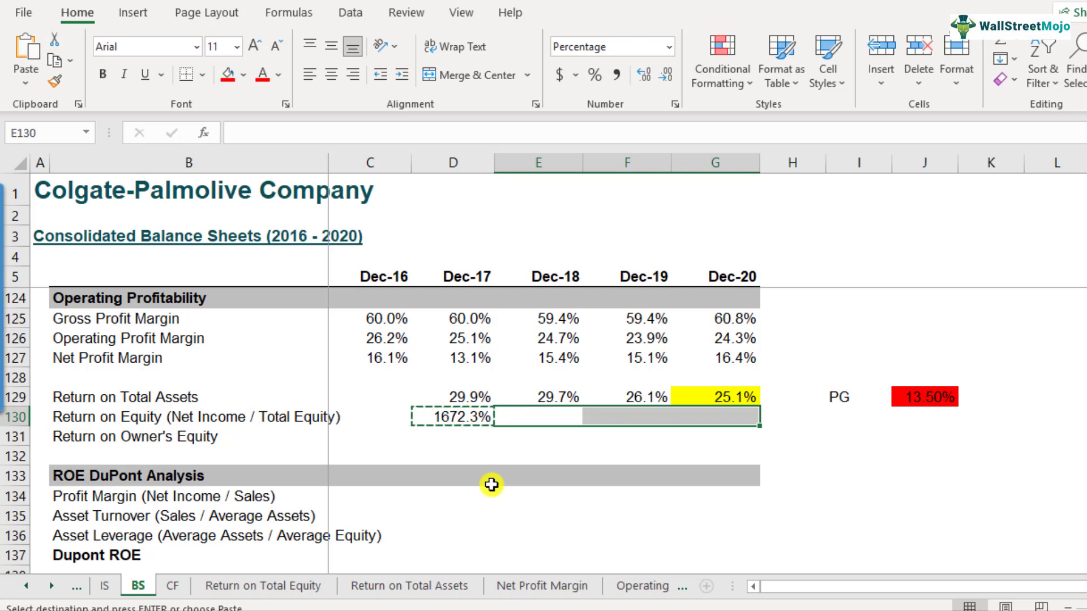
key("ctrl+v")
key("Down")
key("Up")
key("Left")
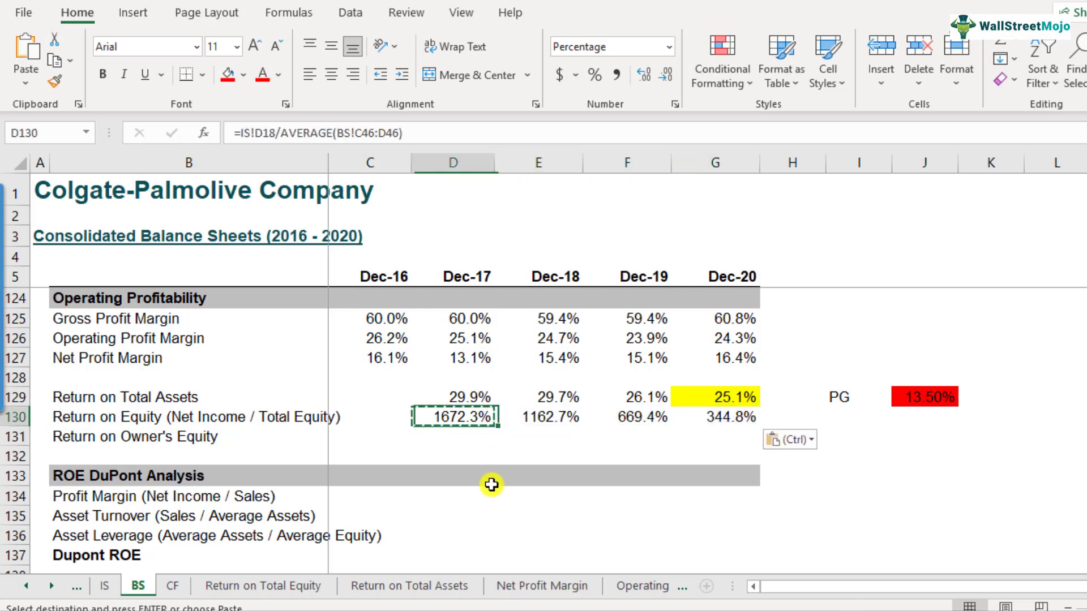
key("Right")
key("Right")
key("Right")
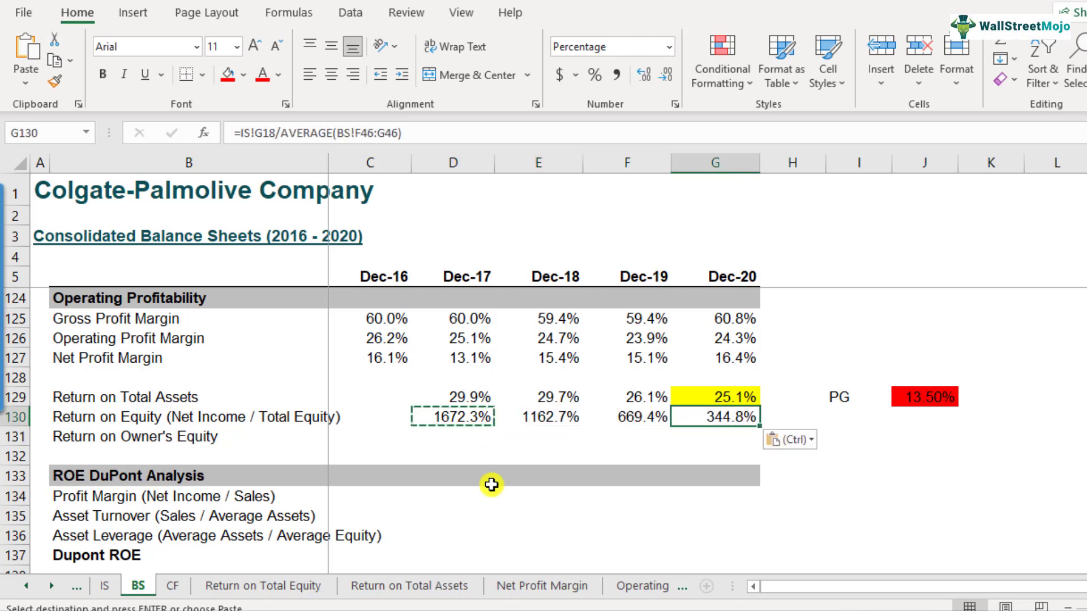
key("Left")
key("Left")
key("Left")
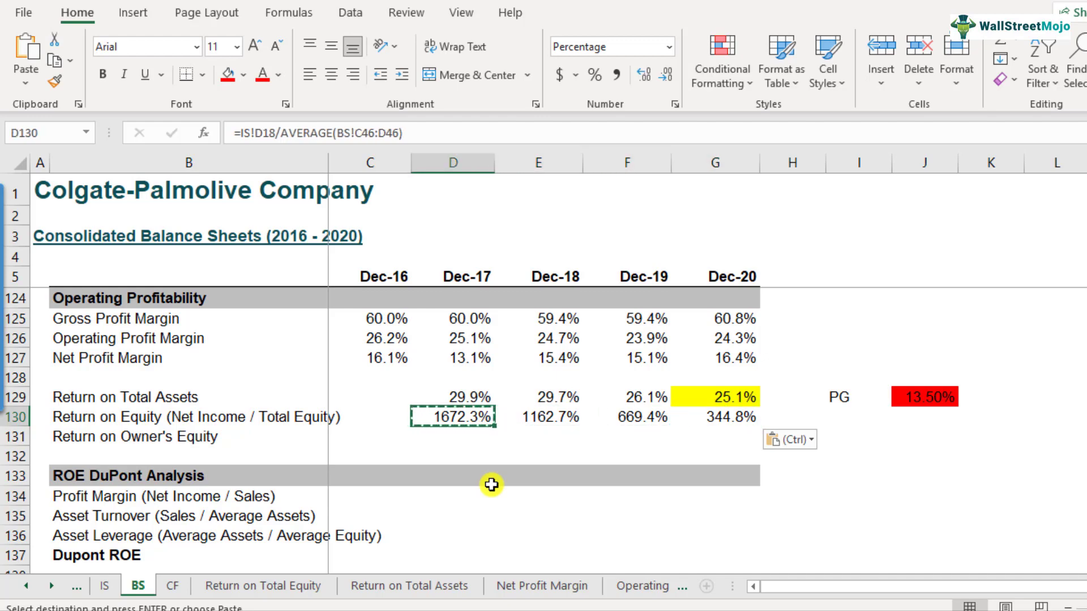
Highlight the Treasury stock, at cost values C43:G43 in yellow
scroll(481, 416, "up", 20)
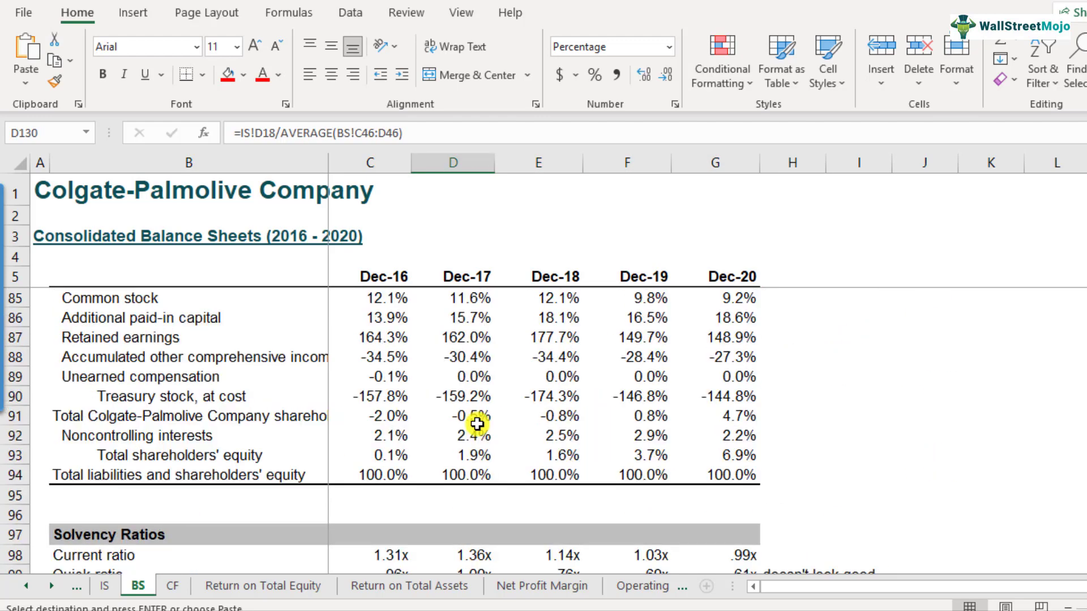
scroll(478, 424, "up", 9)
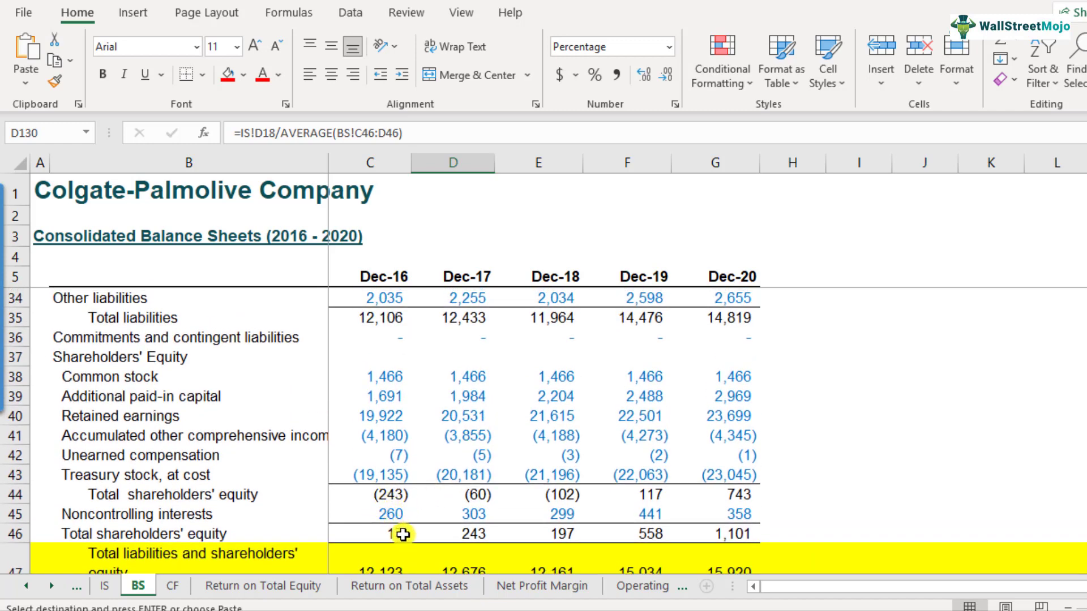
left_click(403, 535)
left_click_drag(403, 535, 708, 533)
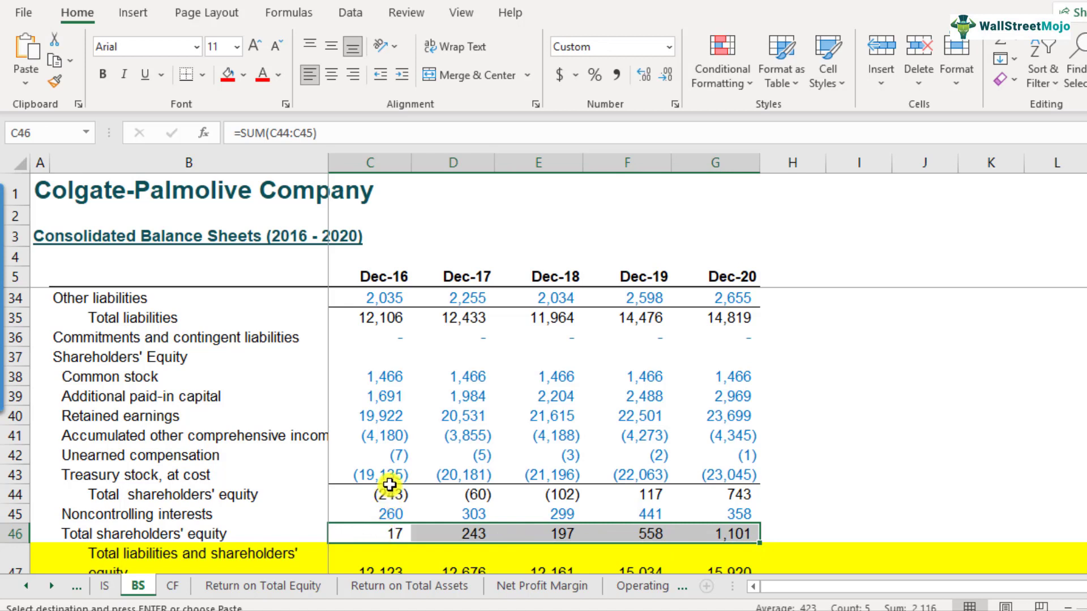
left_click_drag(388, 475, 464, 476)
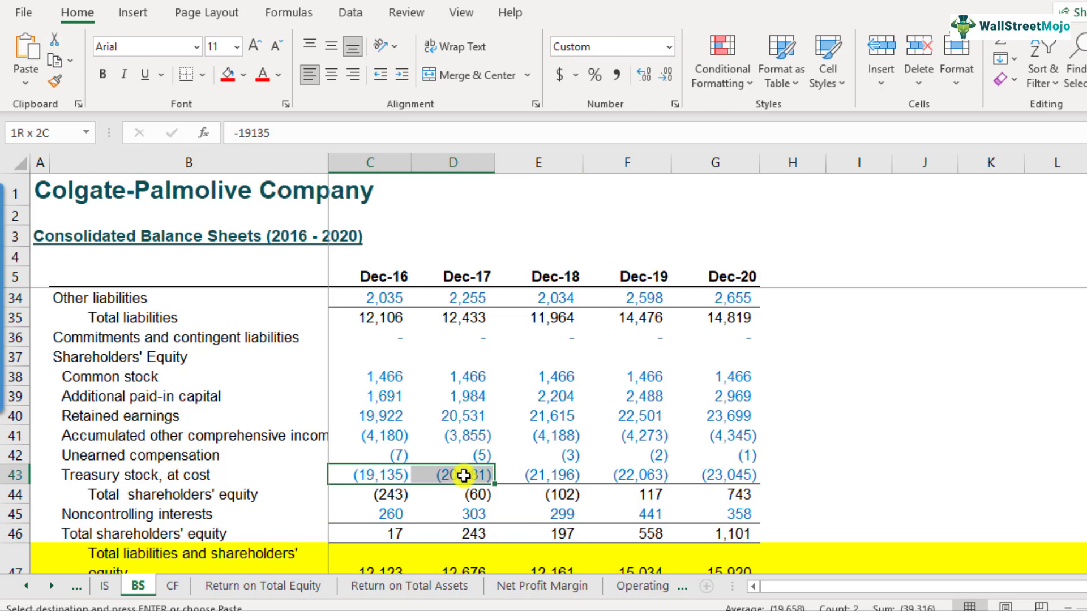
left_click_drag(464, 475, 727, 475)
left_click(243, 74)
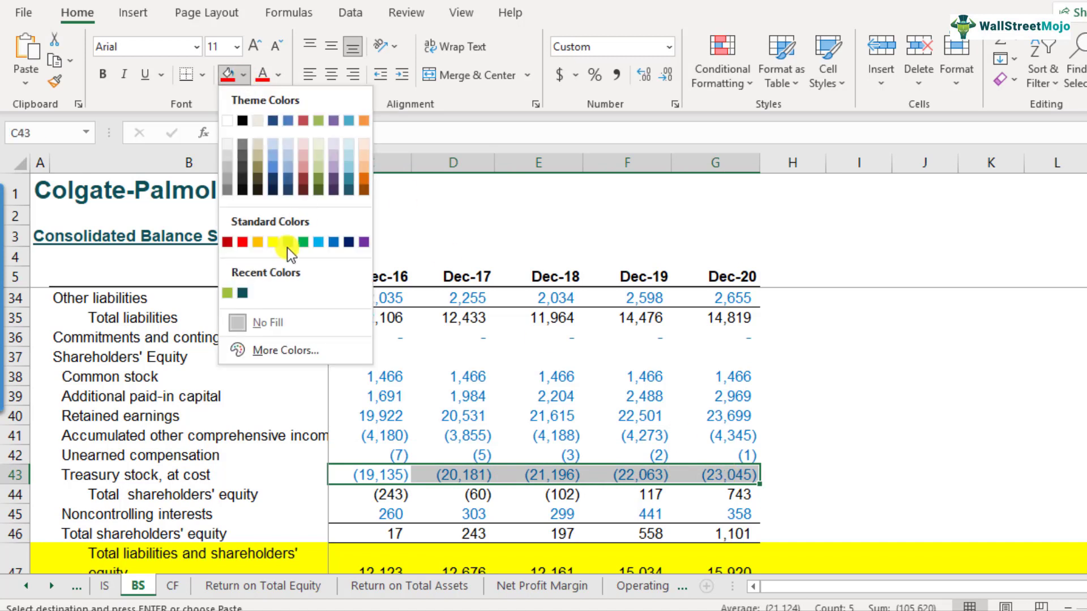
left_click(273, 241)
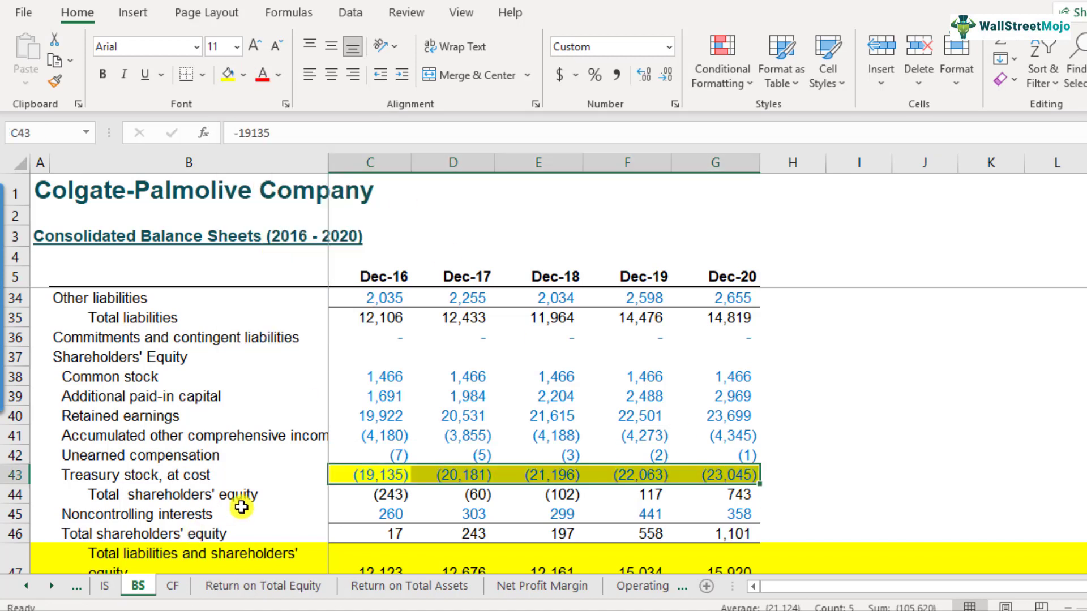
left_click(376, 479)
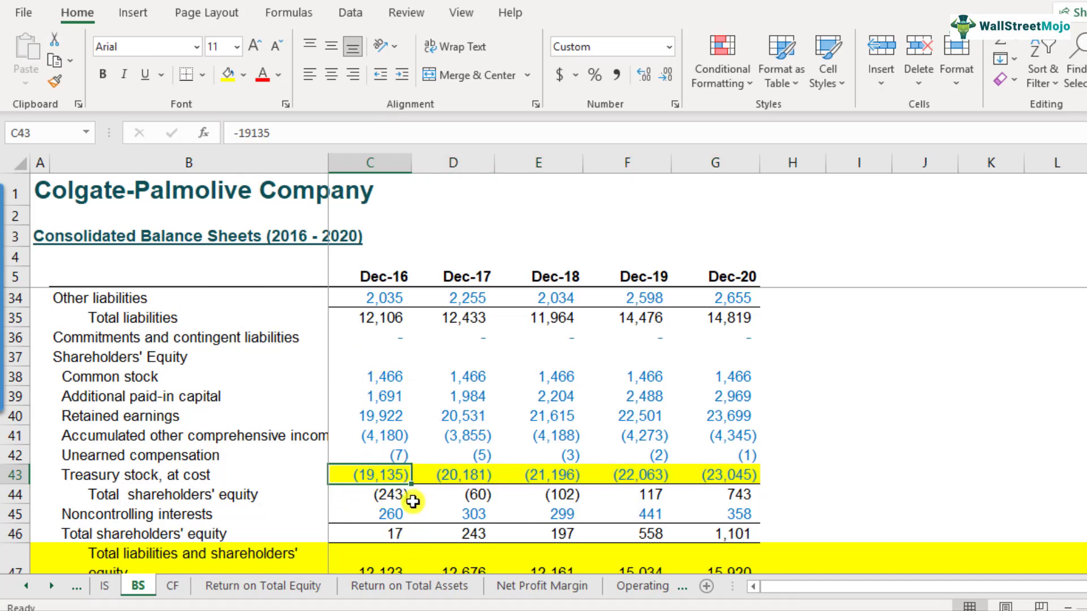
Select the shareholders' equity subtotal across all years, then scroll back to the ratios
left_click(384, 497)
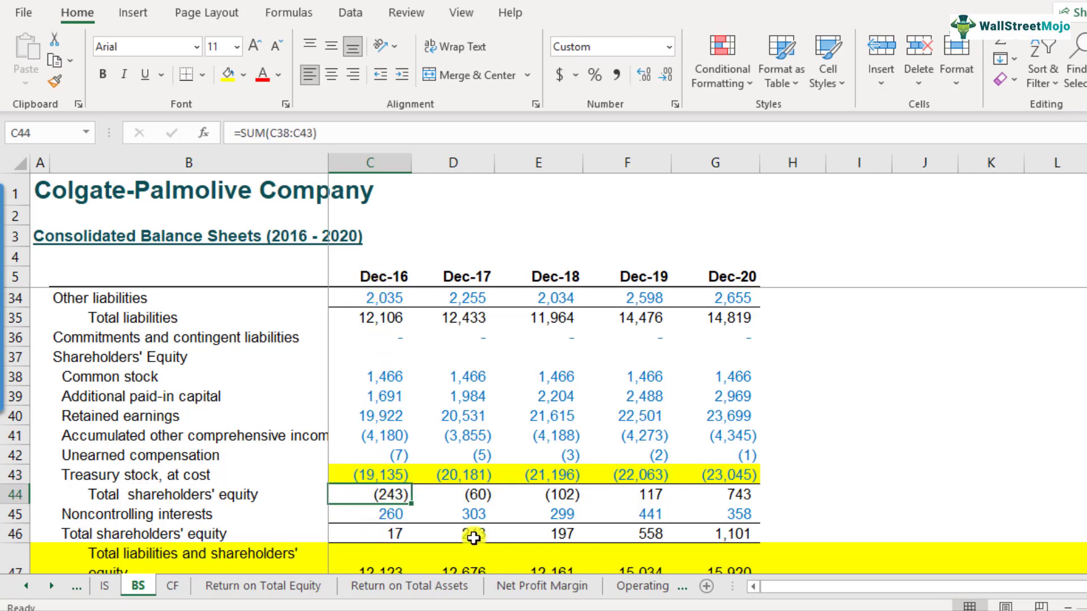
left_click_drag(395, 497, 695, 501)
scroll(485, 504, "down", 3)
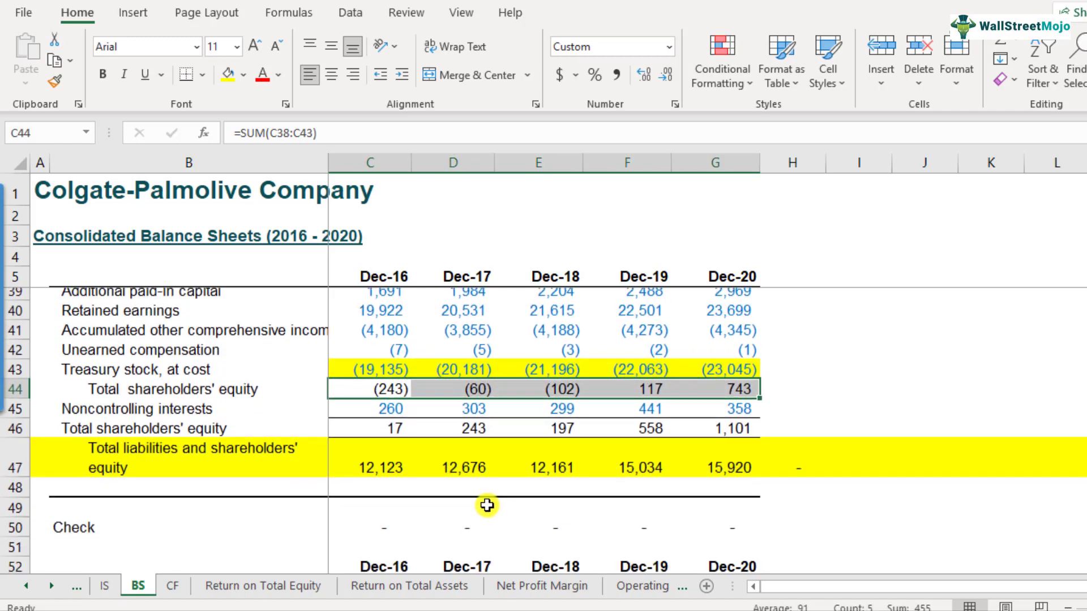
scroll(456, 496, "down", 9)
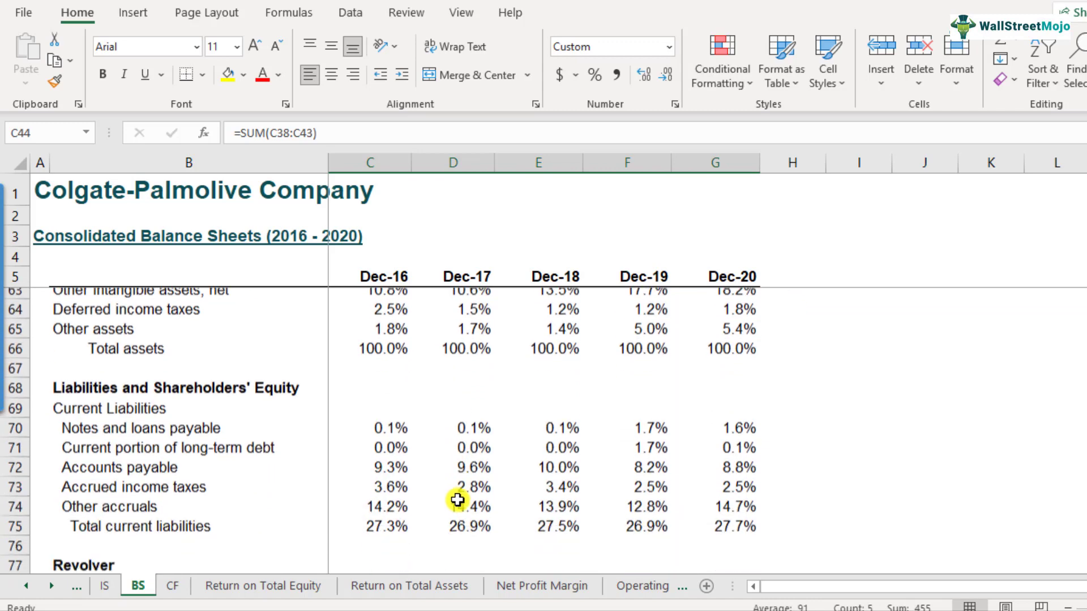
scroll(458, 500, "down", 11)
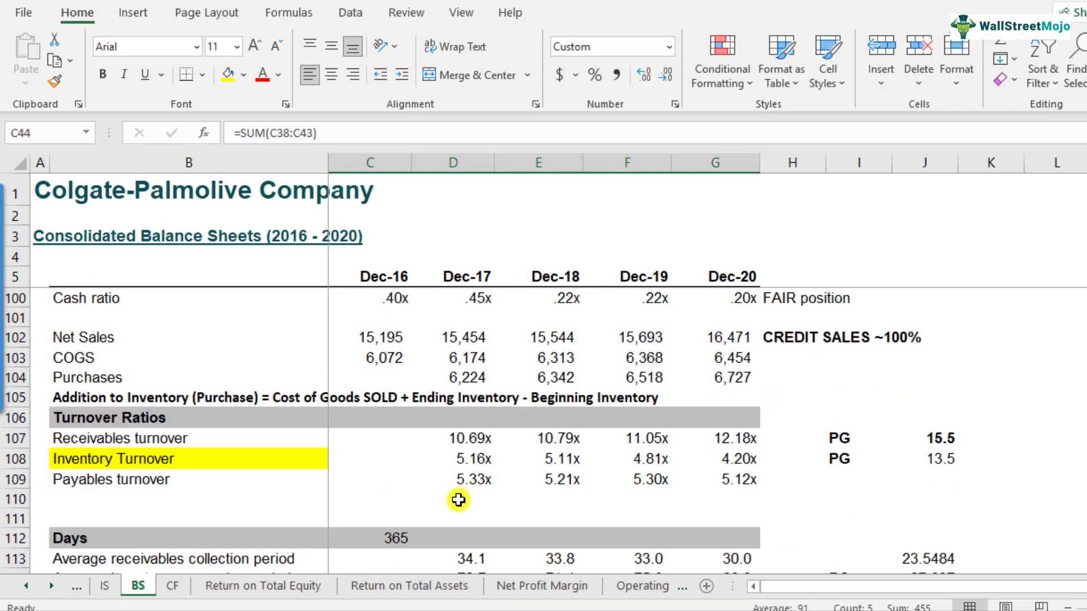
scroll(458, 500, "down", 6)
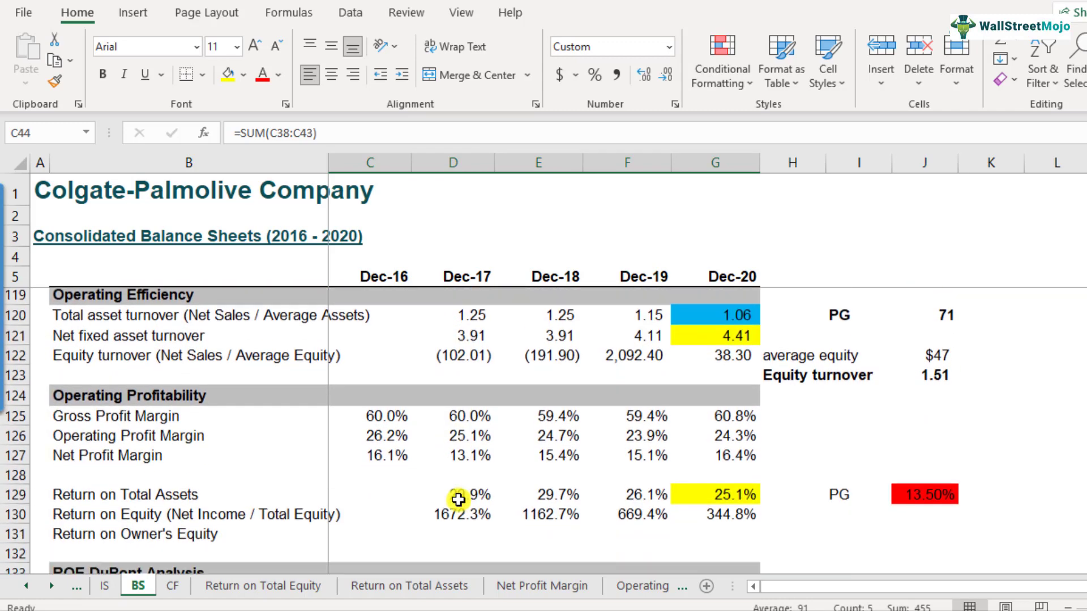
Add a PG label in I130 and a 28.5% PG ROE benchmark in J130
left_click(463, 477)
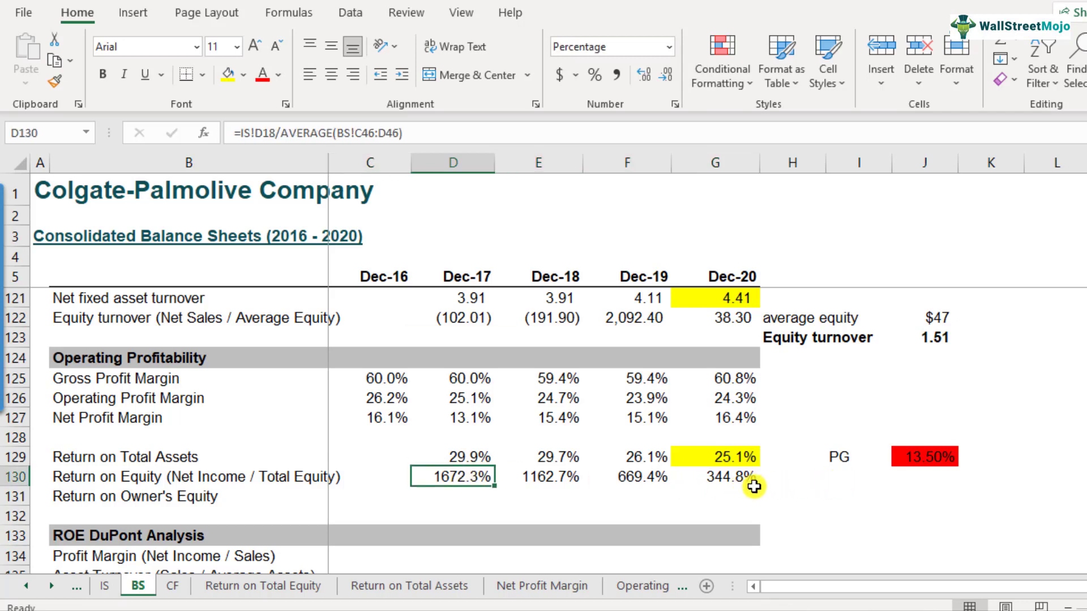
left_click(840, 479)
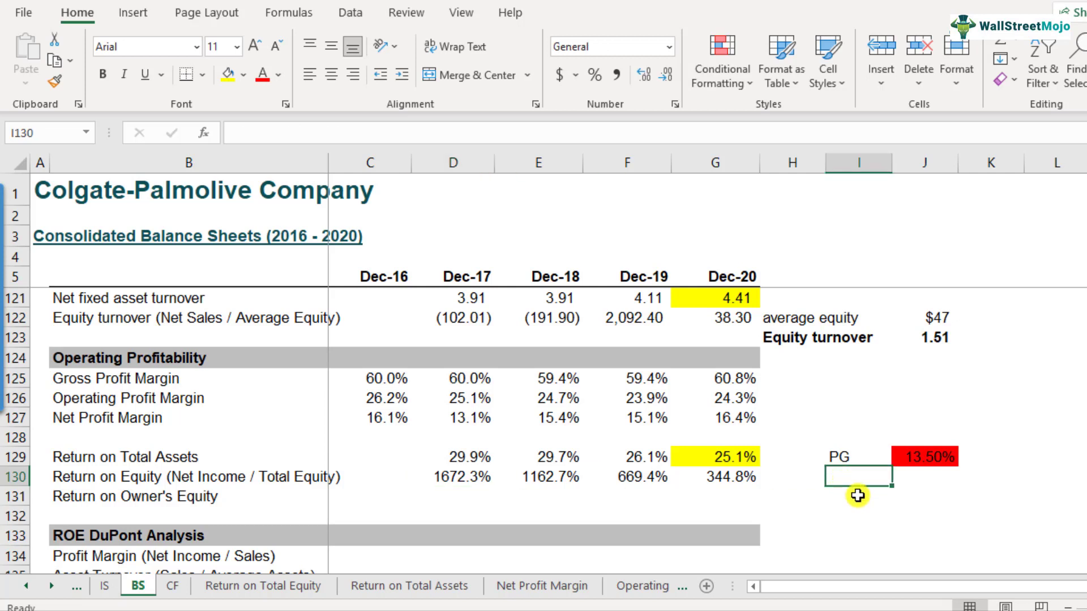
type("PG")
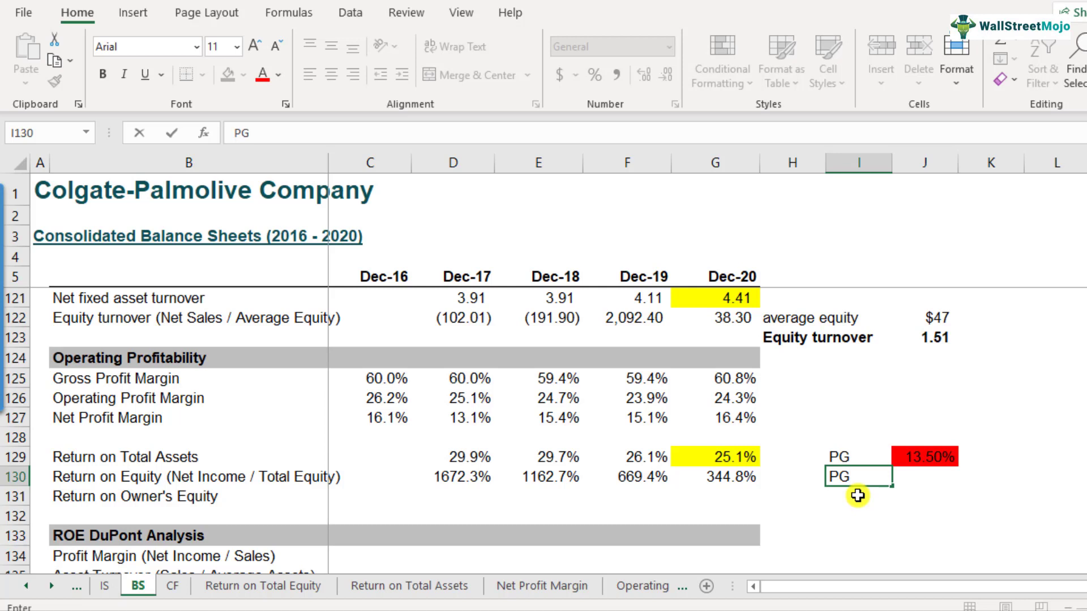
key("Return")
key("Up")
key("Right")
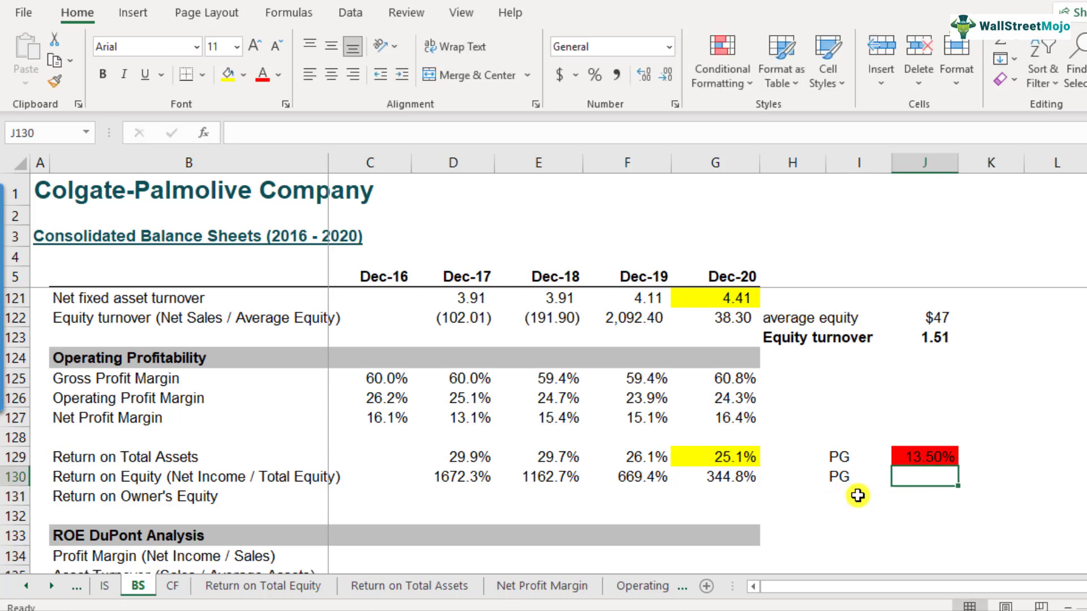
type("28.5%")
key("Return")
key("Up")
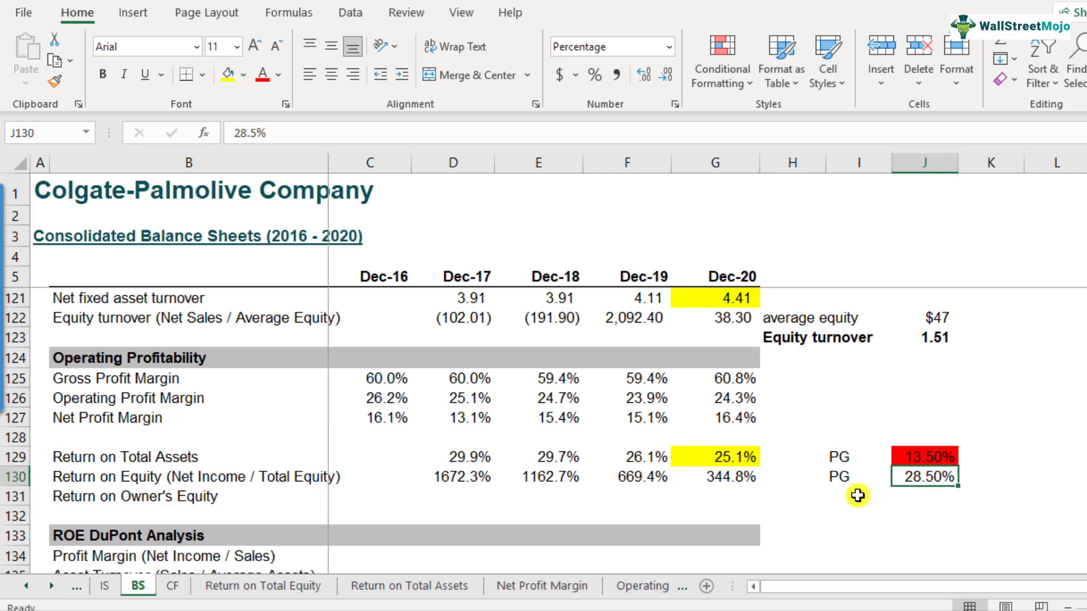
key("Left")
key("Left")
key("Left")
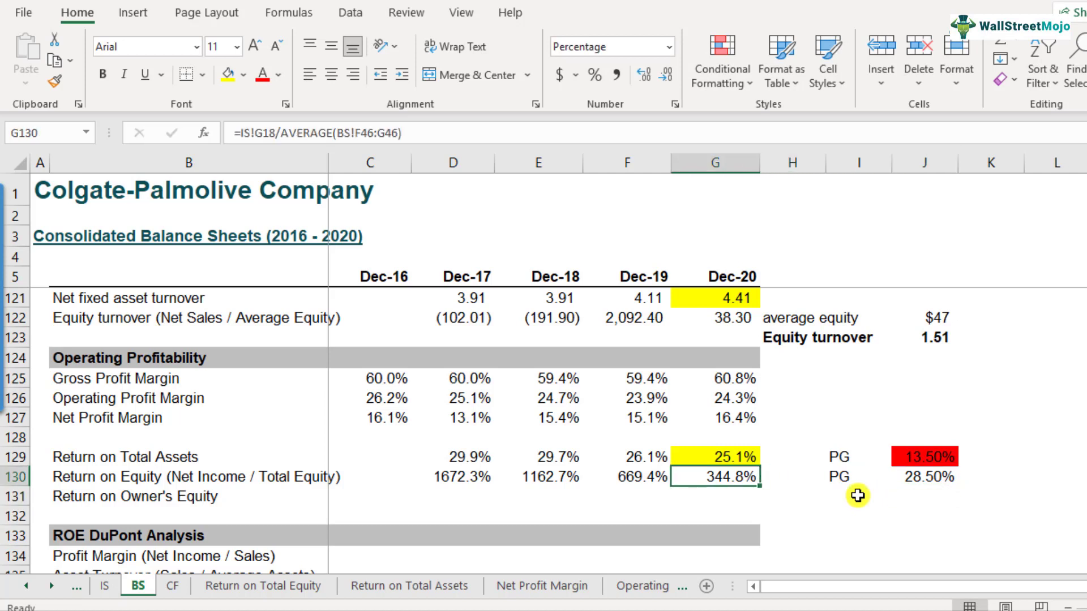
key("Right")
key("Right")
key("Right")
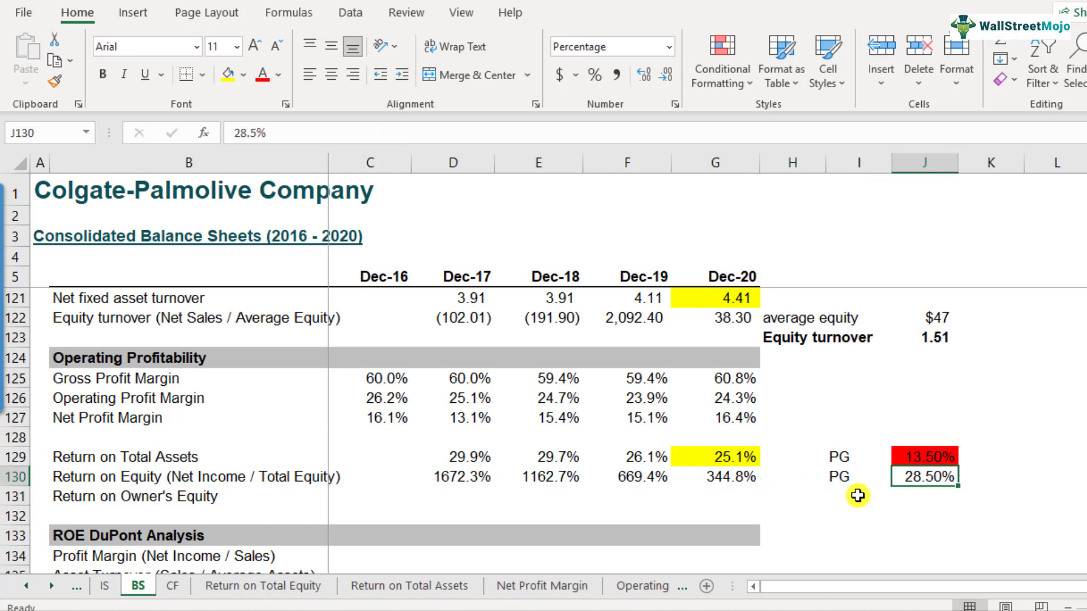
key("Left")
key("Left")
key("Left")
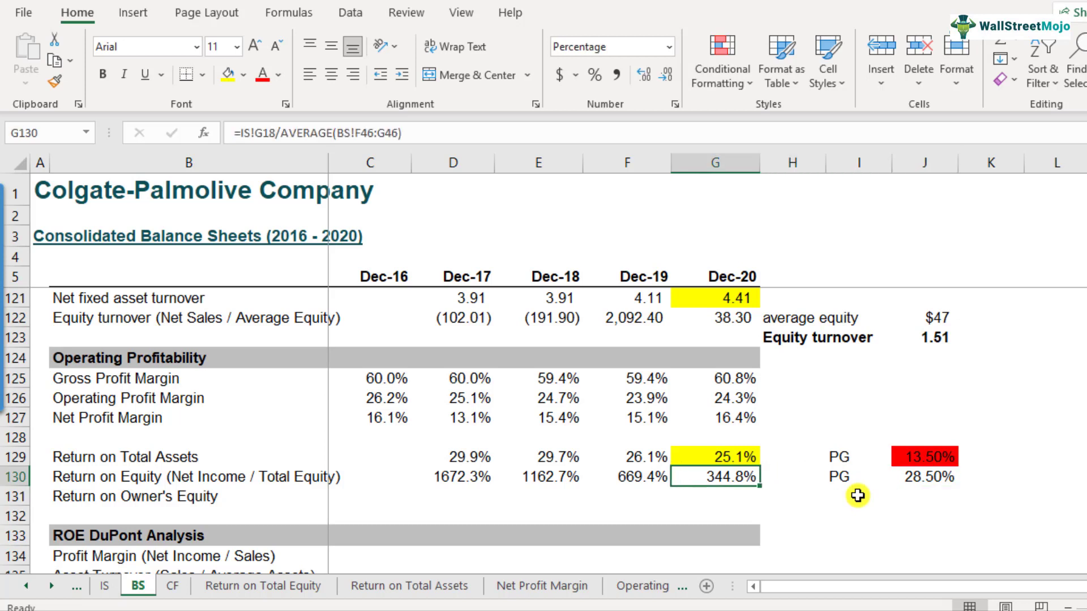